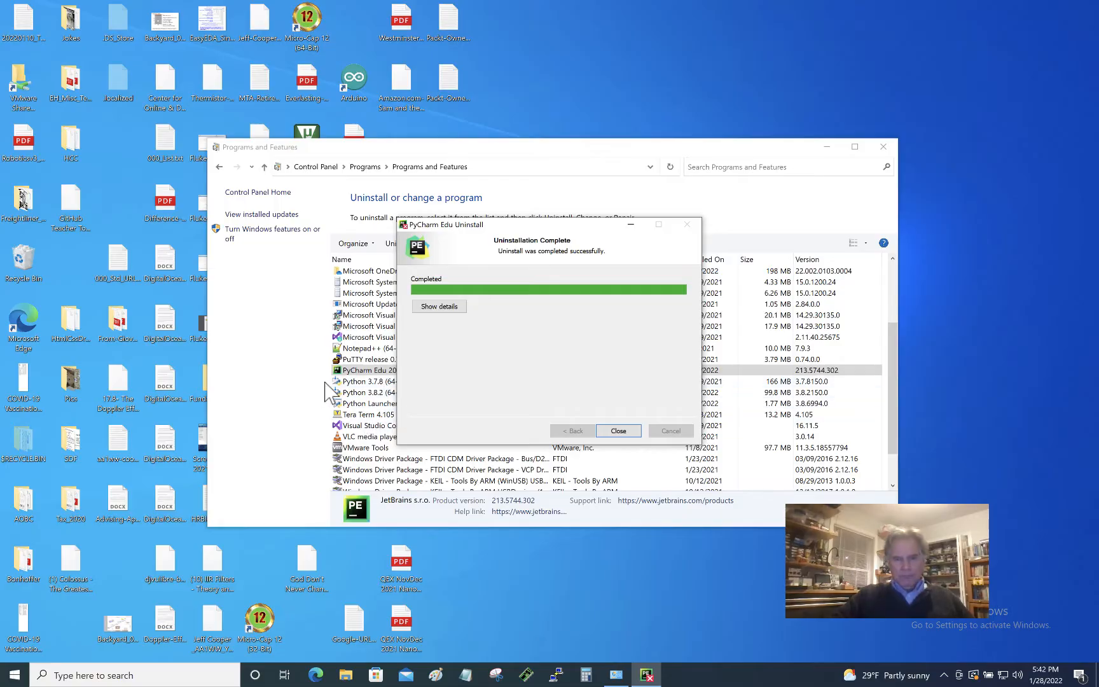
Step: Close the completed PyCharm Edu uninstaller and the Programs and Features window
left_click(616, 432)
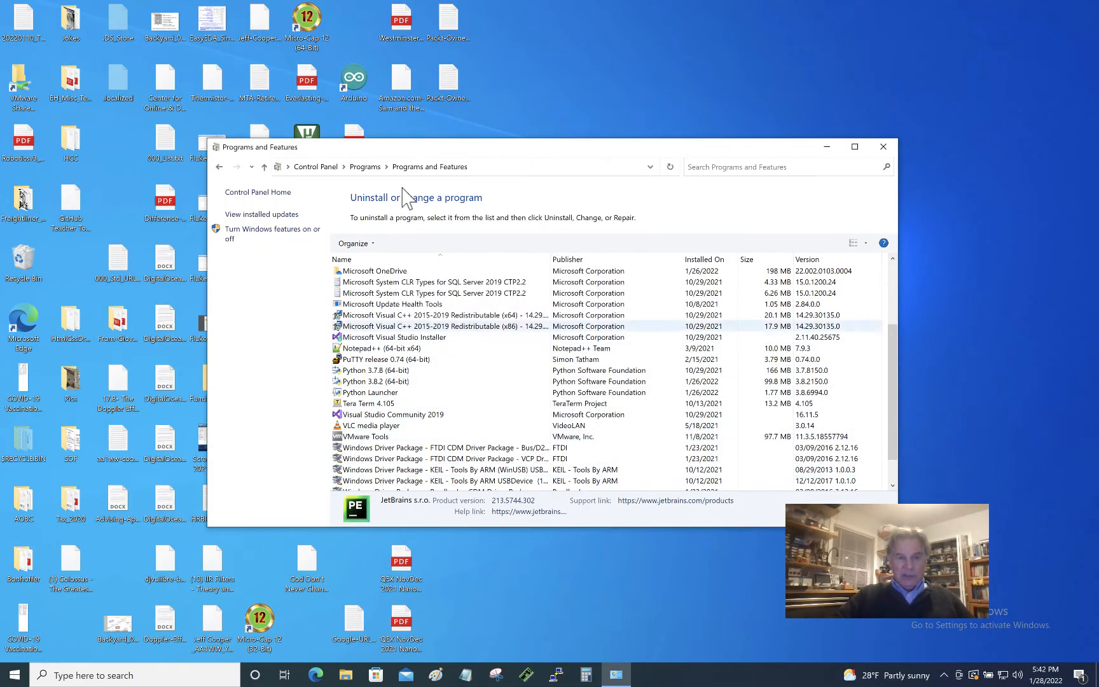
left_click(887, 147)
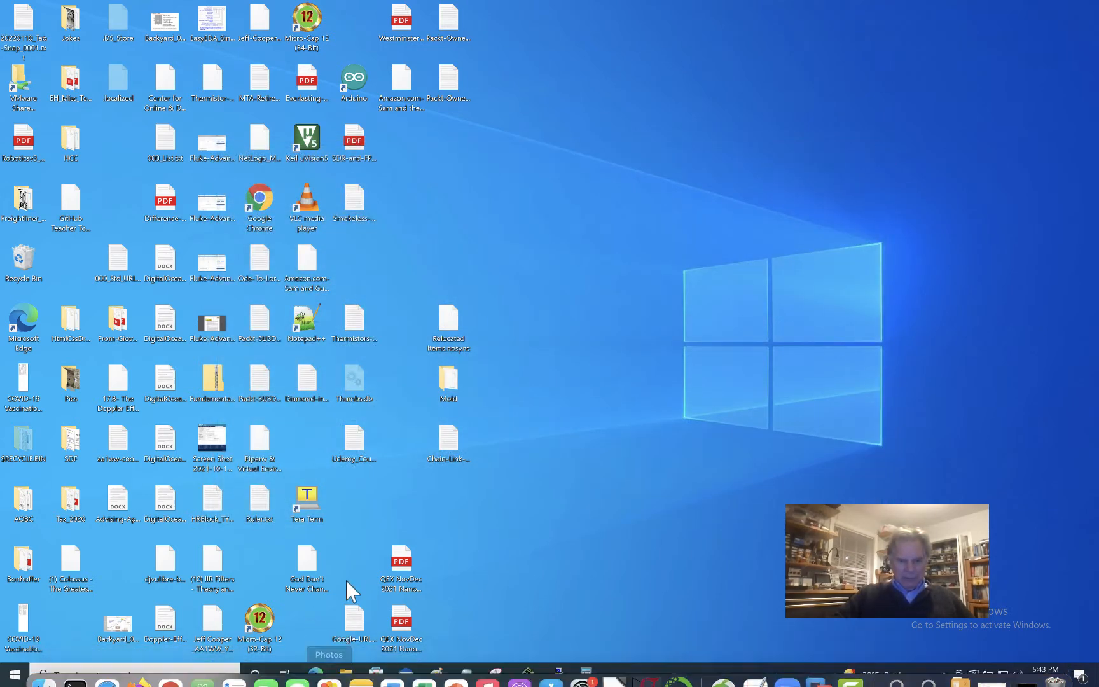
Step: Open Microsoft Edge and search the web for "pycharm edu"
left_click(314, 674)
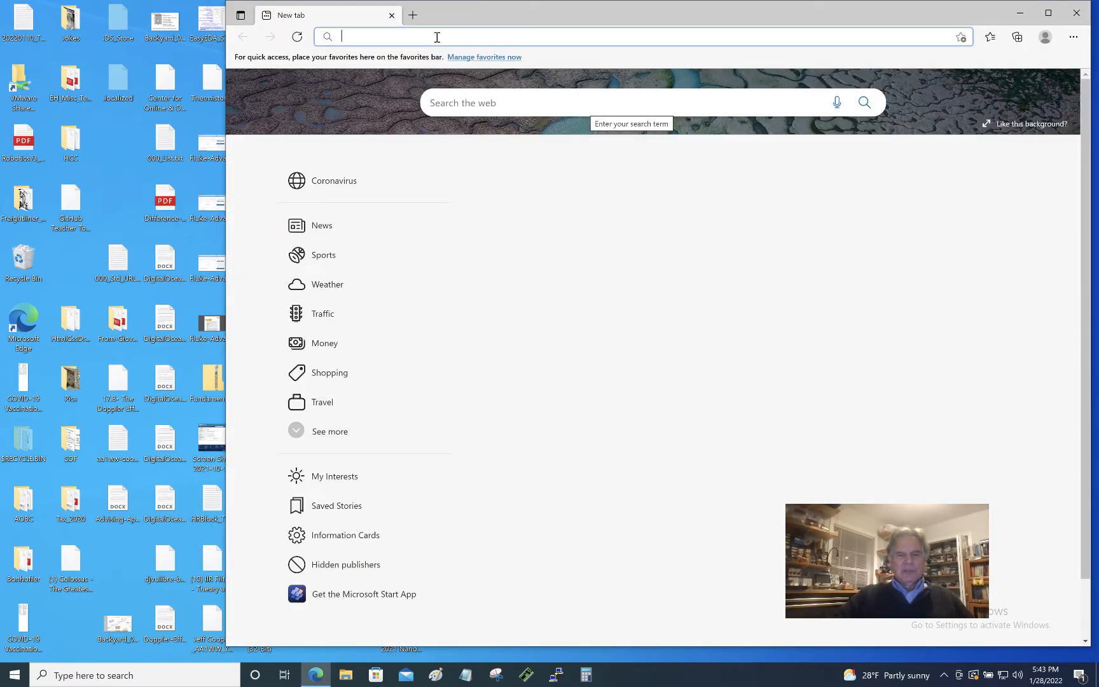
left_click(437, 37)
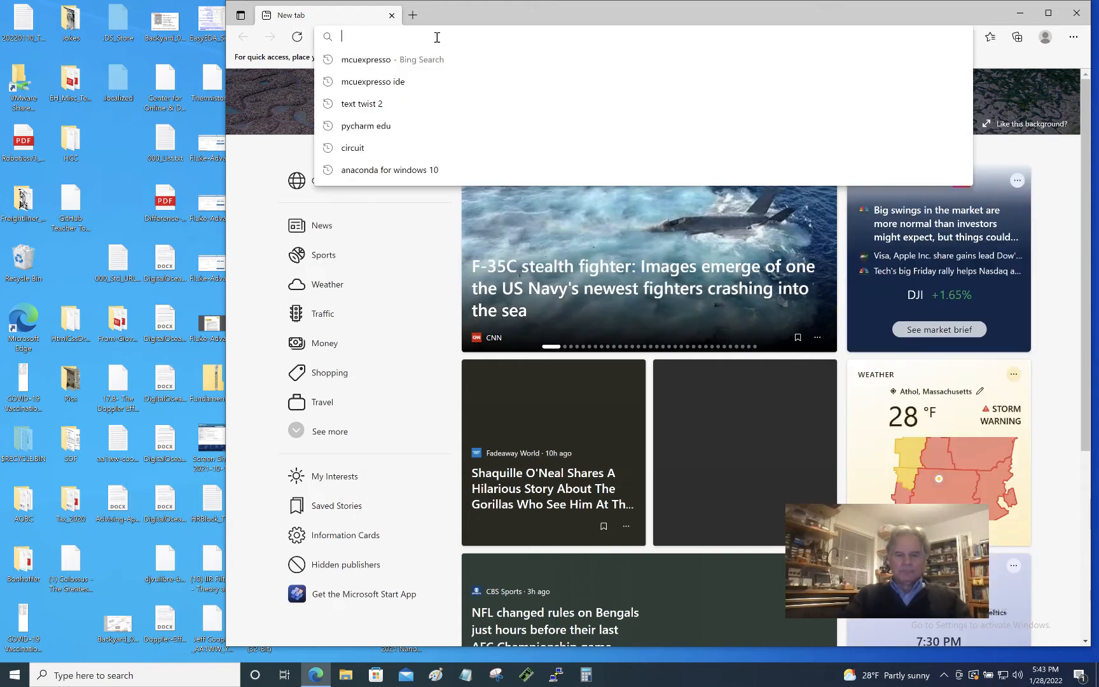
type("pychar")
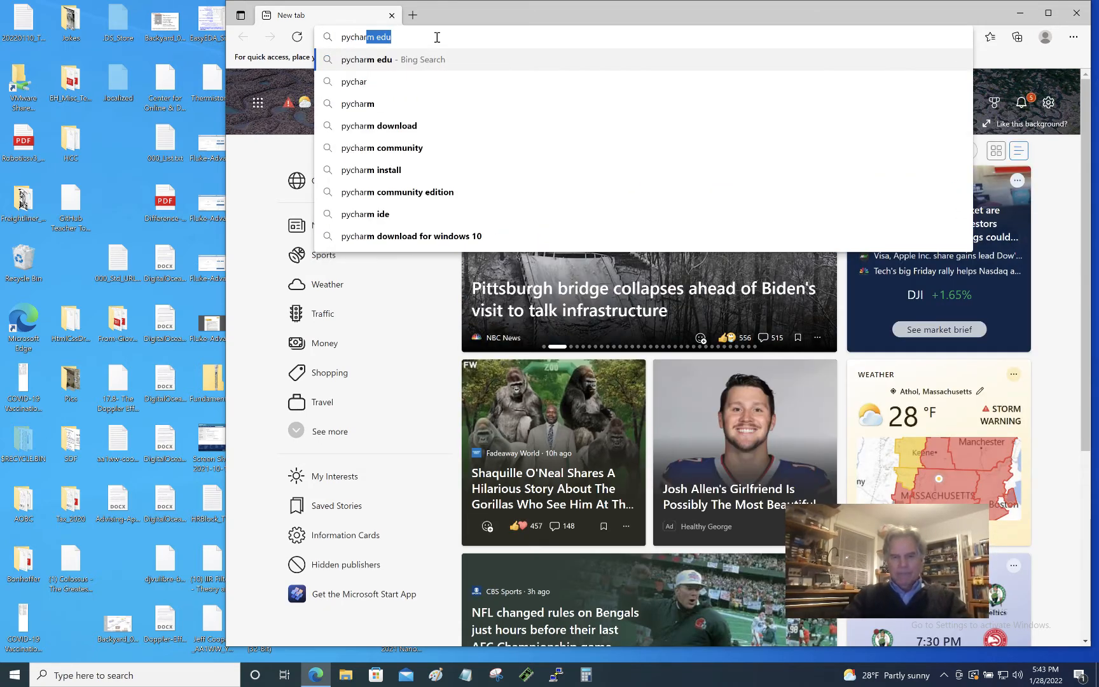
type("m")
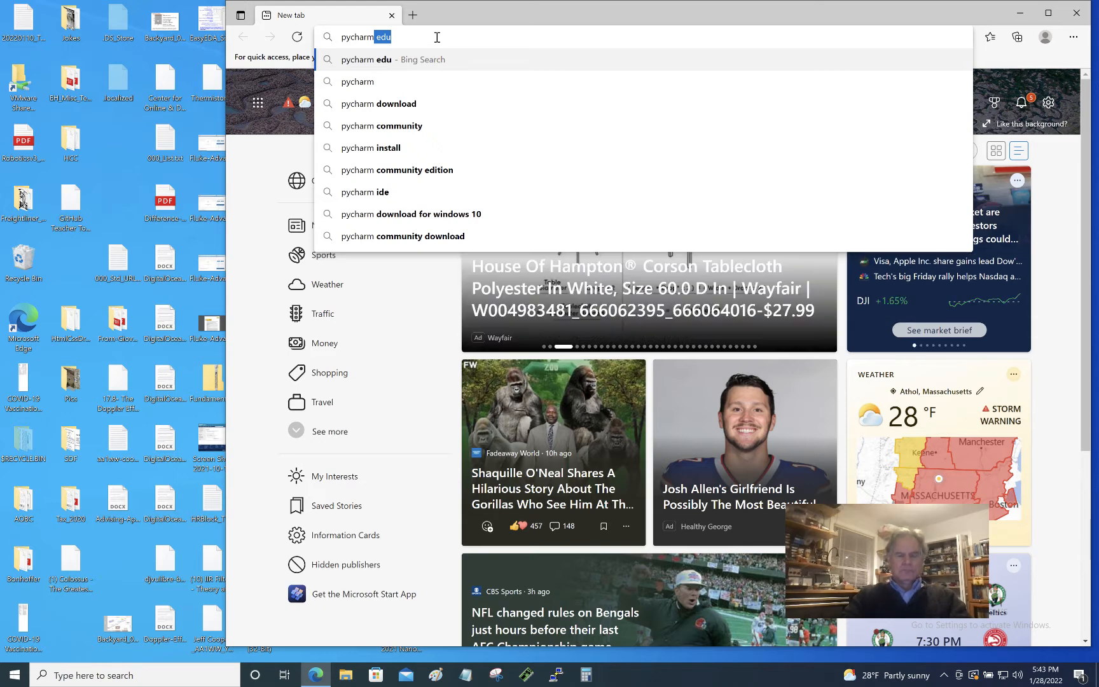
type(" edu")
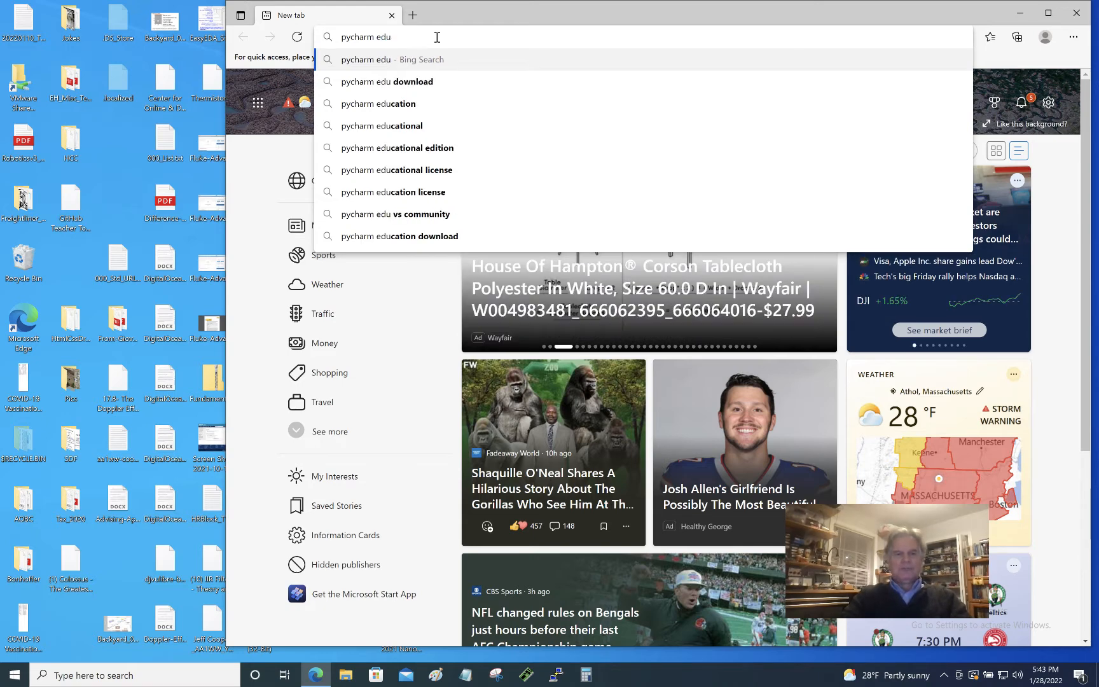
key("Return")
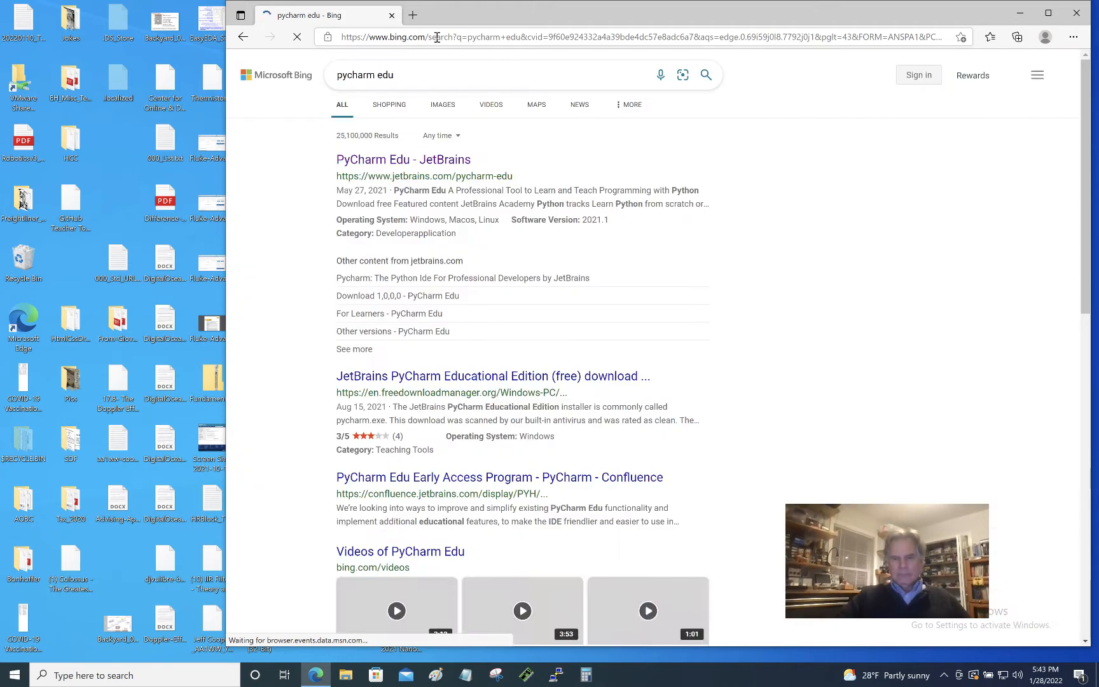
Step: Open the JetBrains PyCharm Edu site from the search results, dismiss its cookie notice, and go to the free download page
left_click(367, 165)
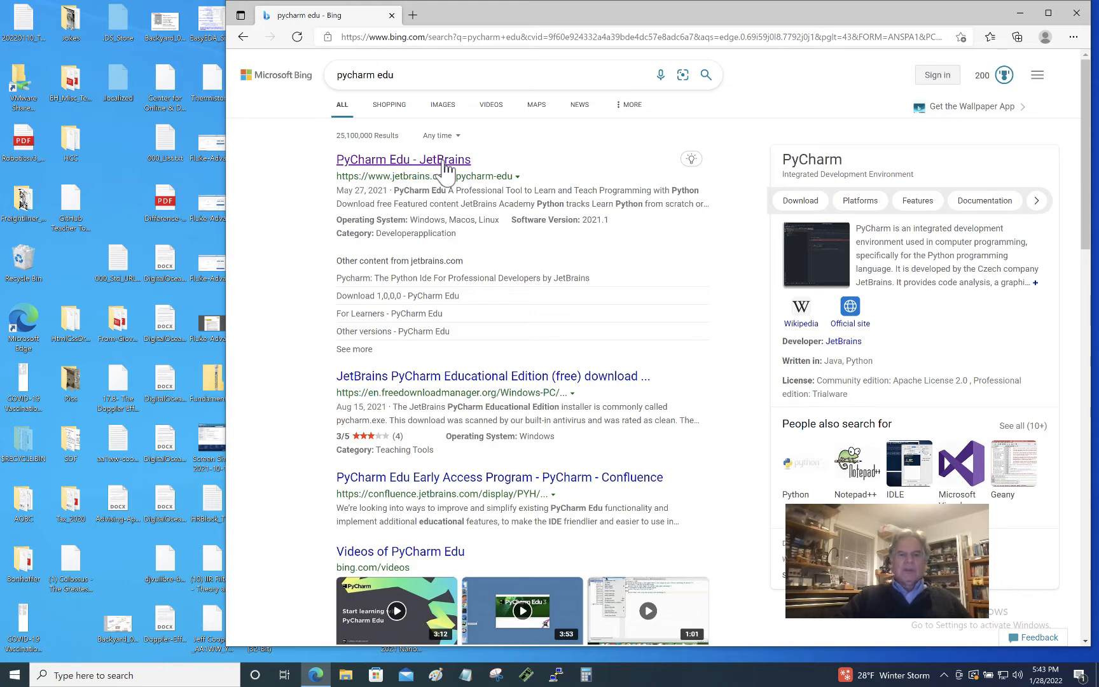
left_click(391, 161)
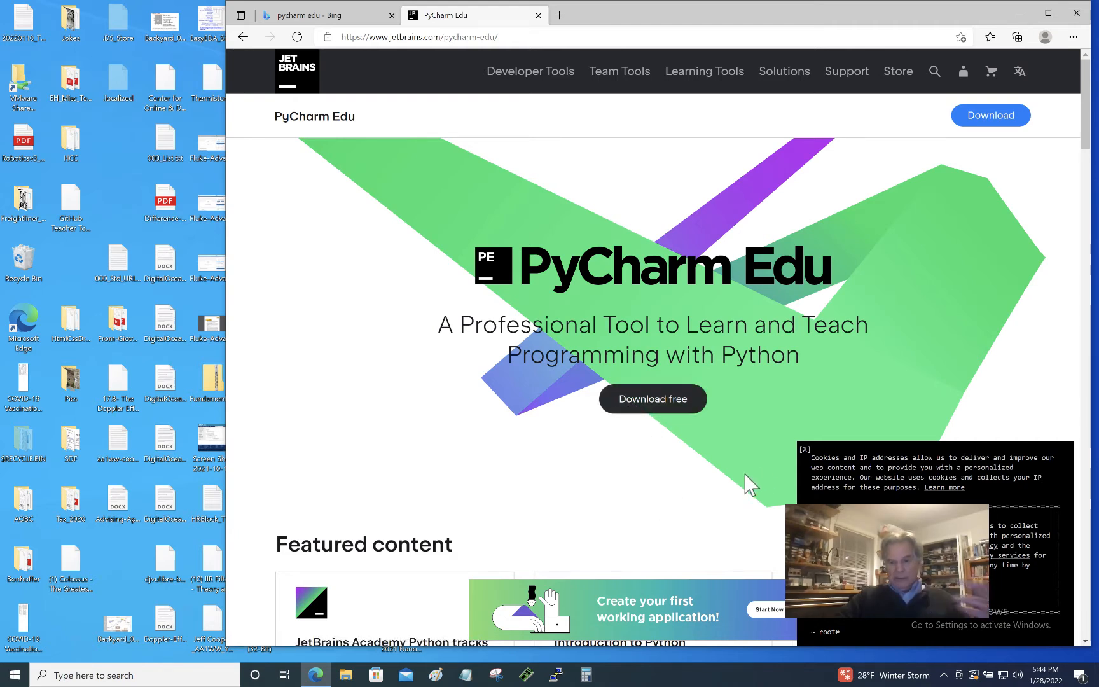
left_click(804, 451)
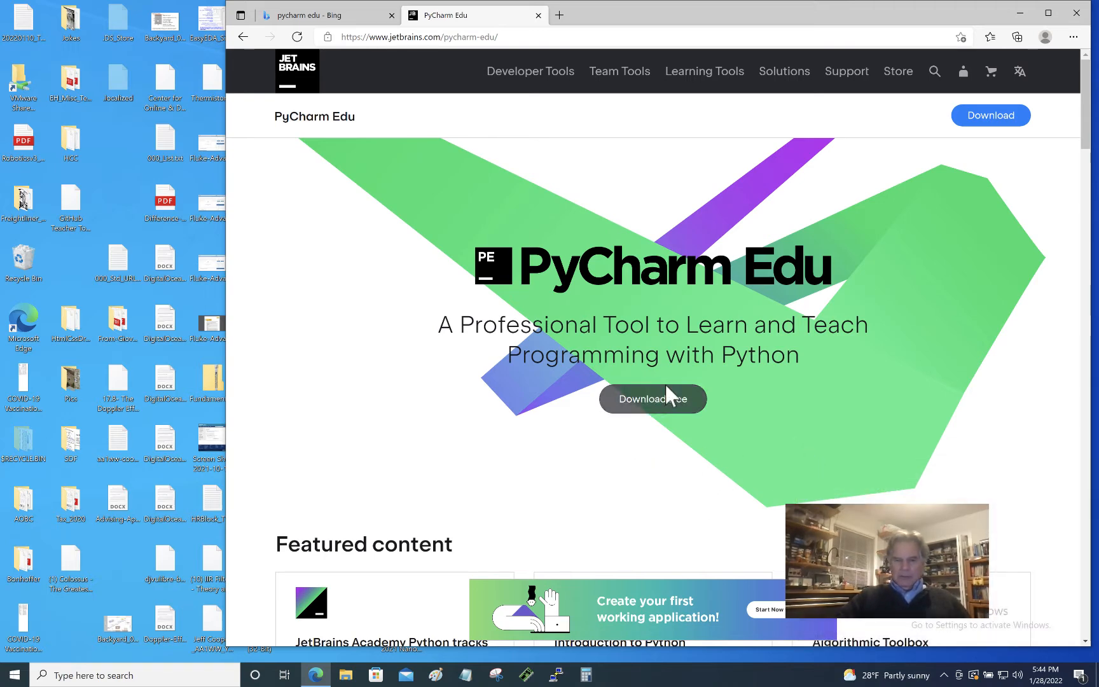
left_click(639, 407)
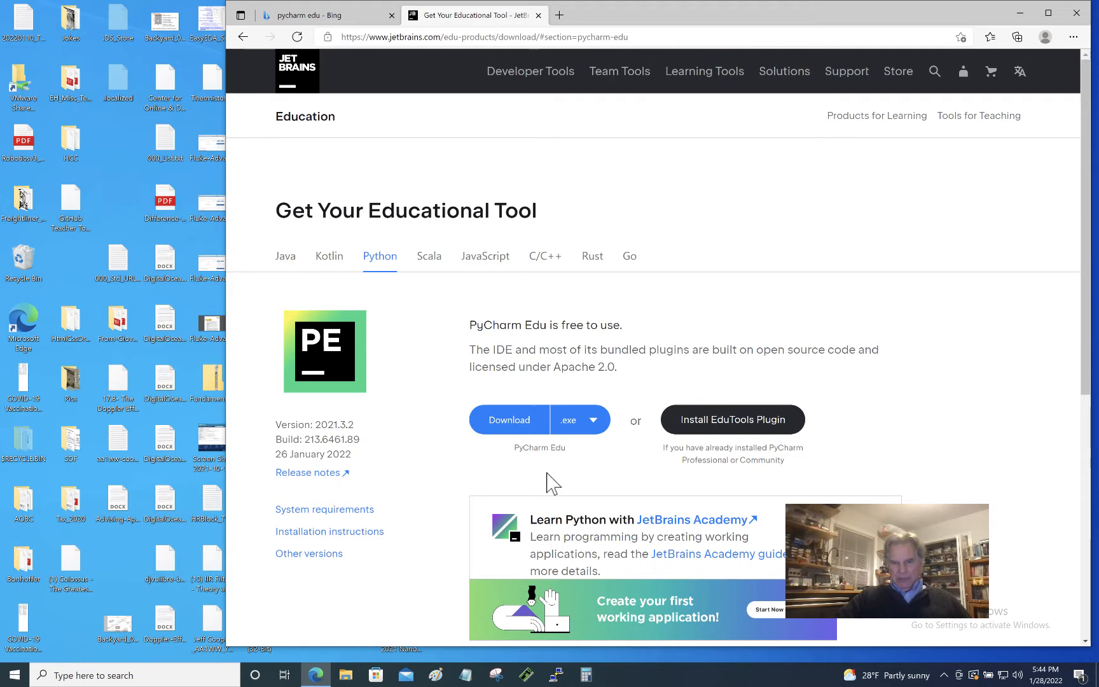
Step: Check the available platform packages and download the Windows .exe installer for PyCharm Edu
scroll(551, 484, "down", 1)
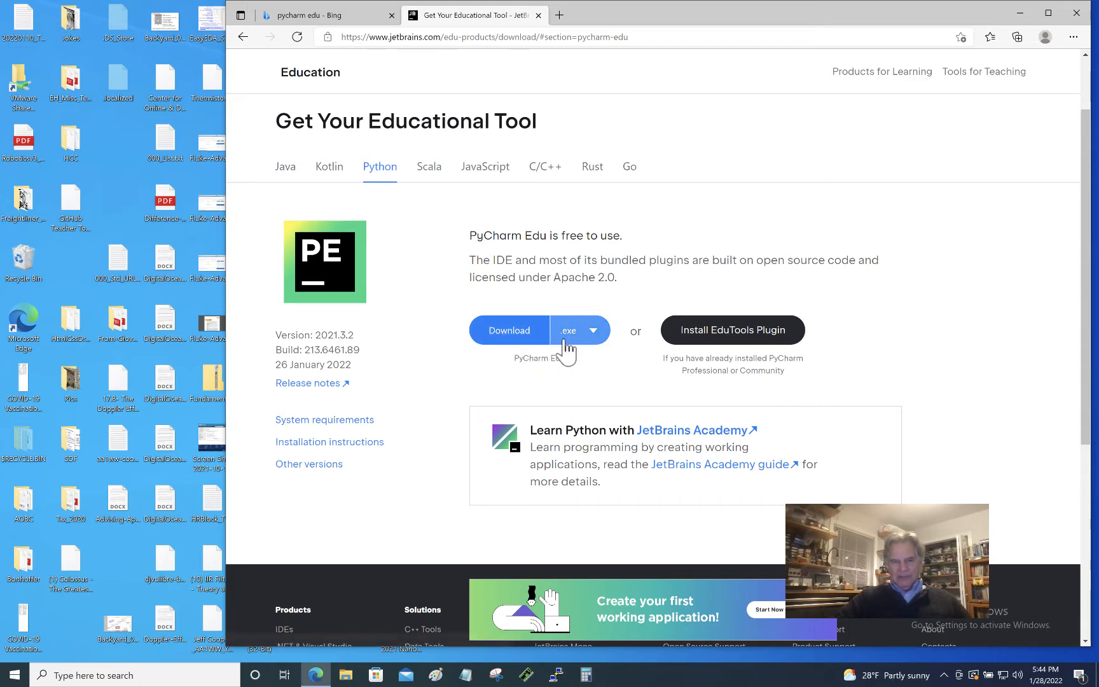
left_click(589, 332)
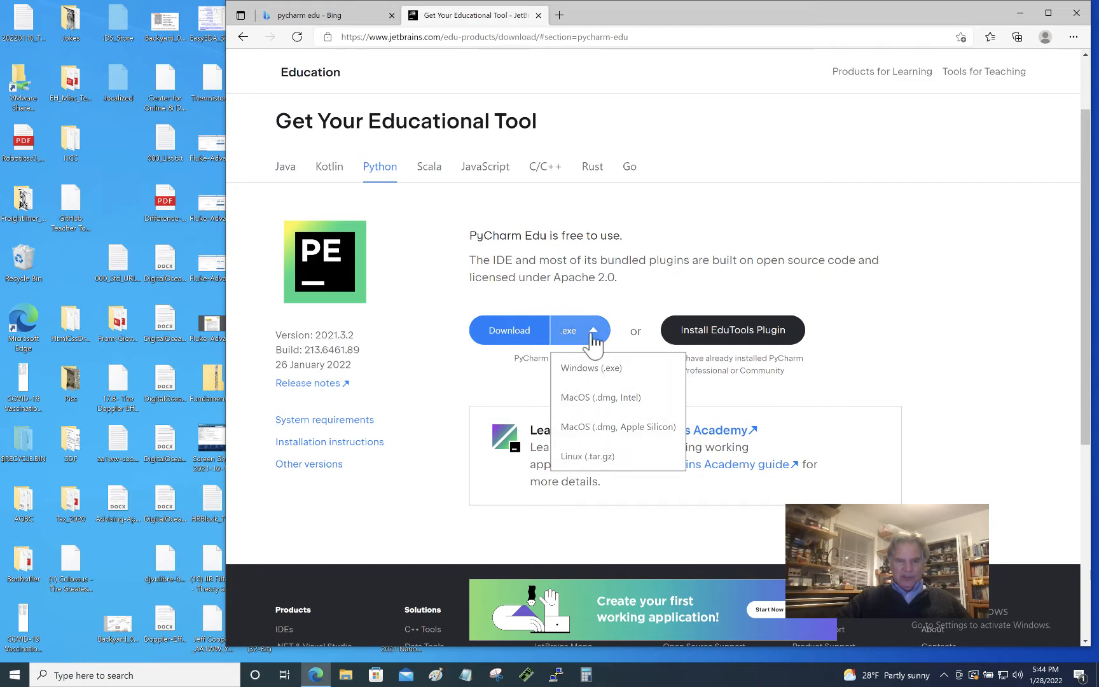
left_click(621, 309)
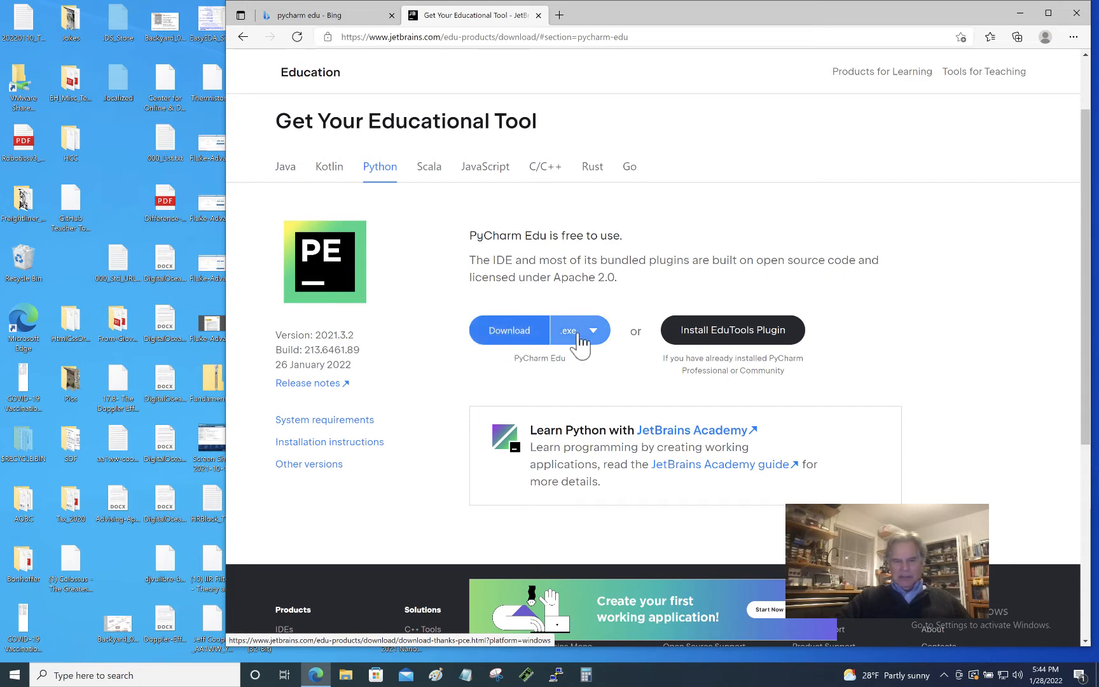
left_click(498, 334)
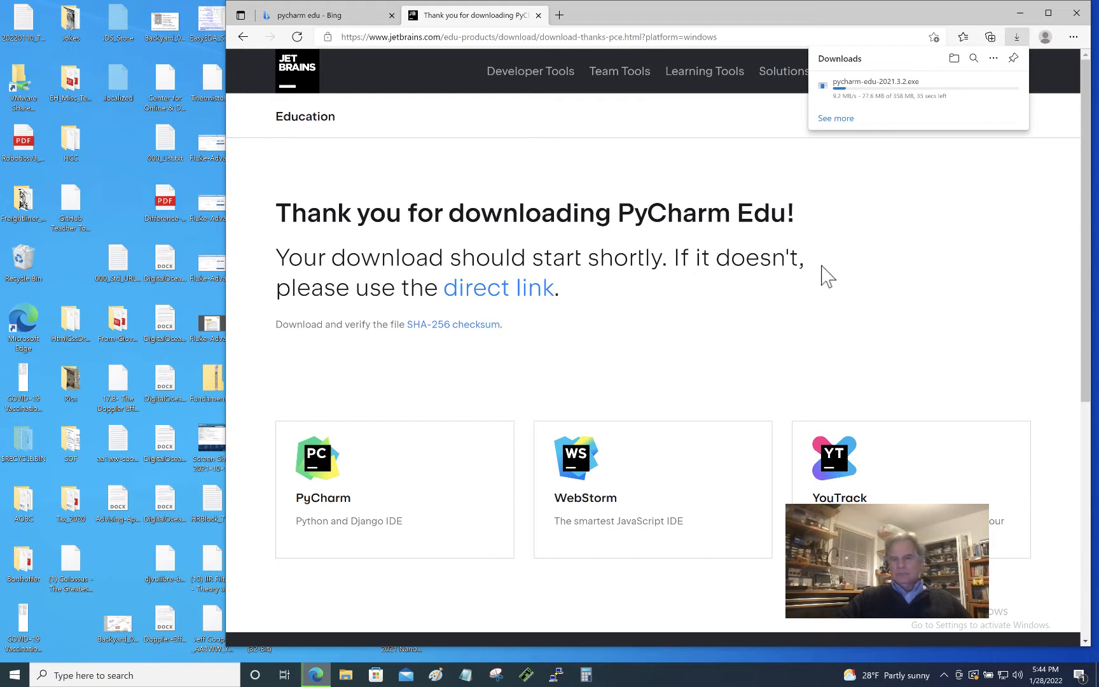
mouse_move(852, 108)
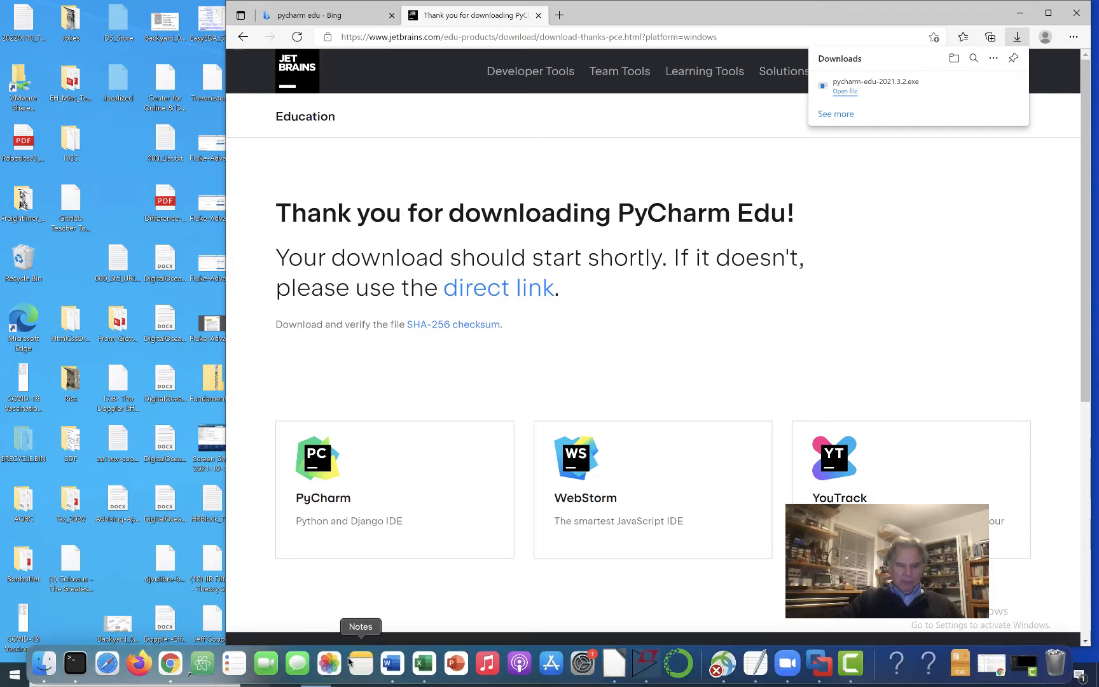
Step: Check the Downloads folder in File Explorer for the PyCharm Edu installer and return to the browser
left_click(347, 675)
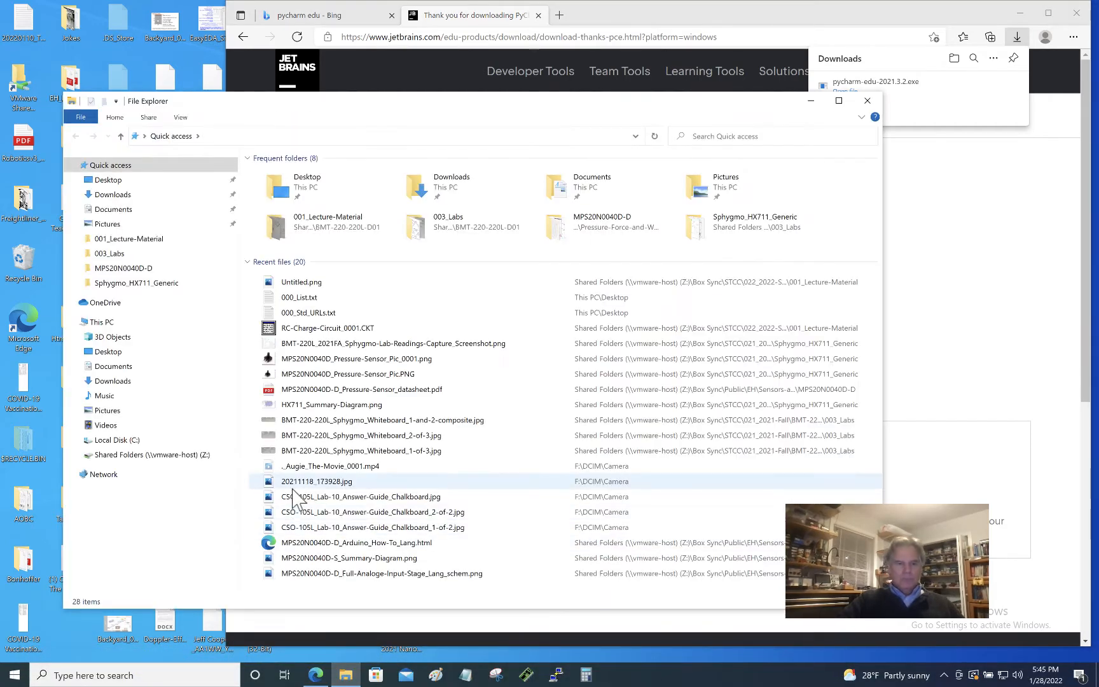
left_click(111, 196)
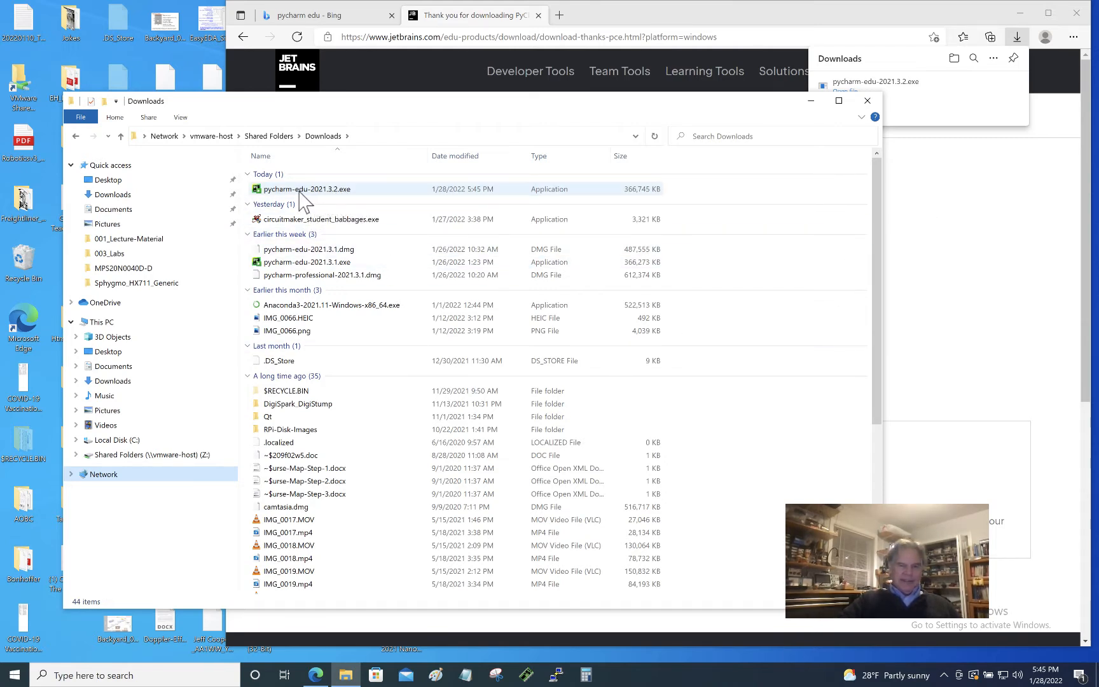
left_click(883, 68)
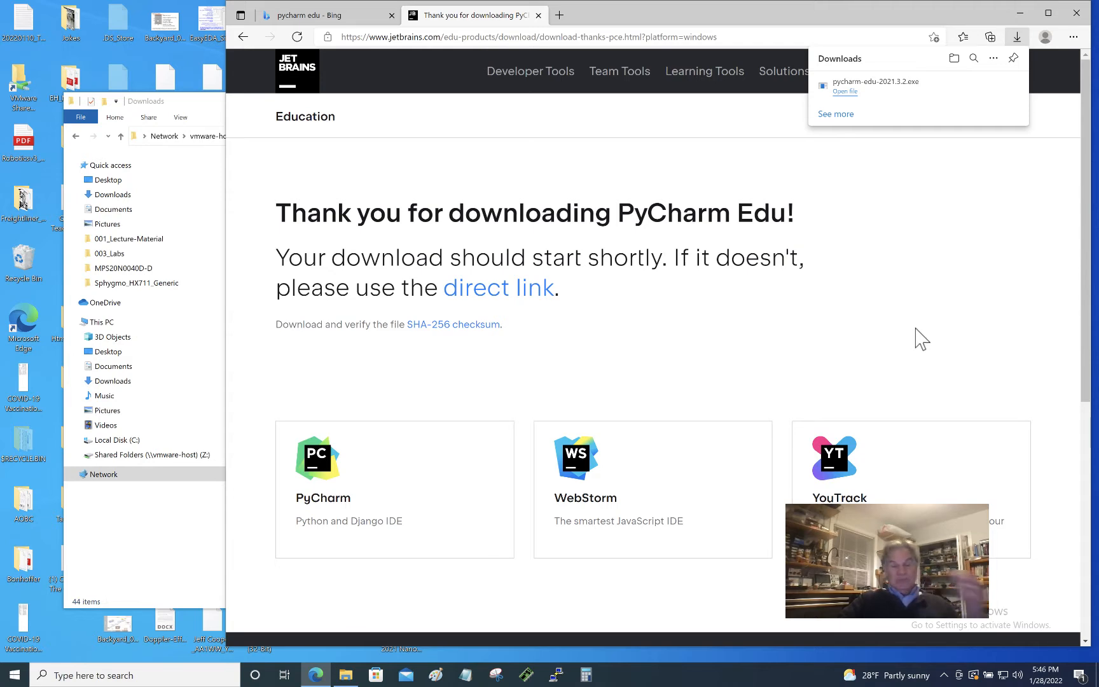
Step: Run the downloaded pycharm-edu-2021.3.2.exe, allow it to make changes to the device, and continue past the setup welcome page
left_click(838, 92)
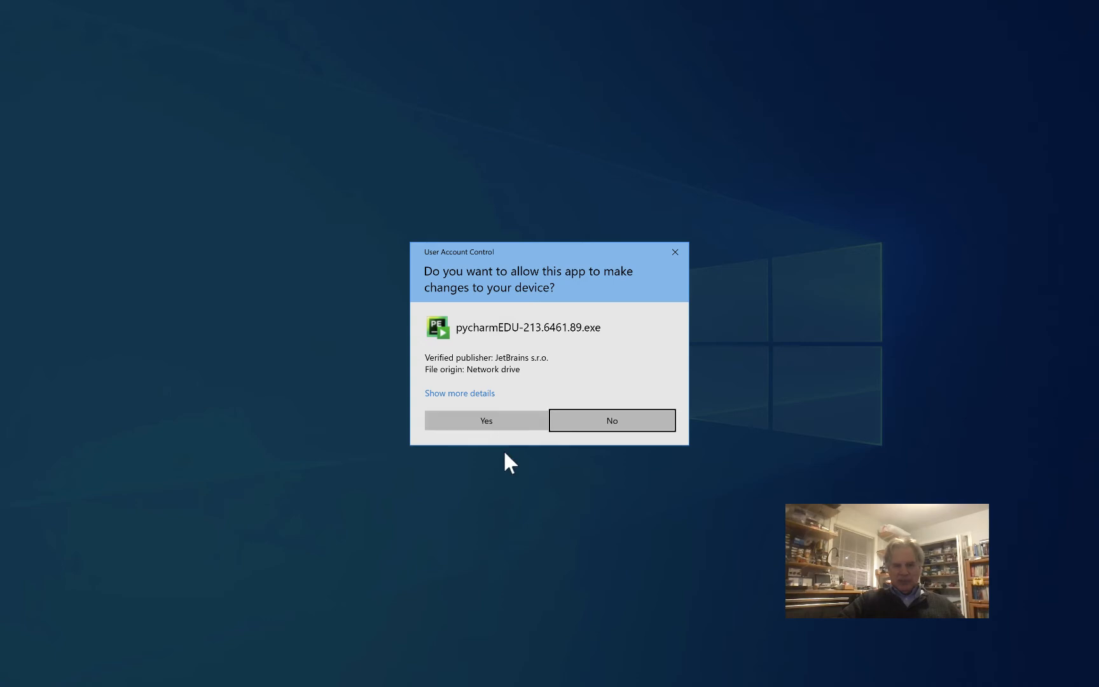
left_click(487, 420)
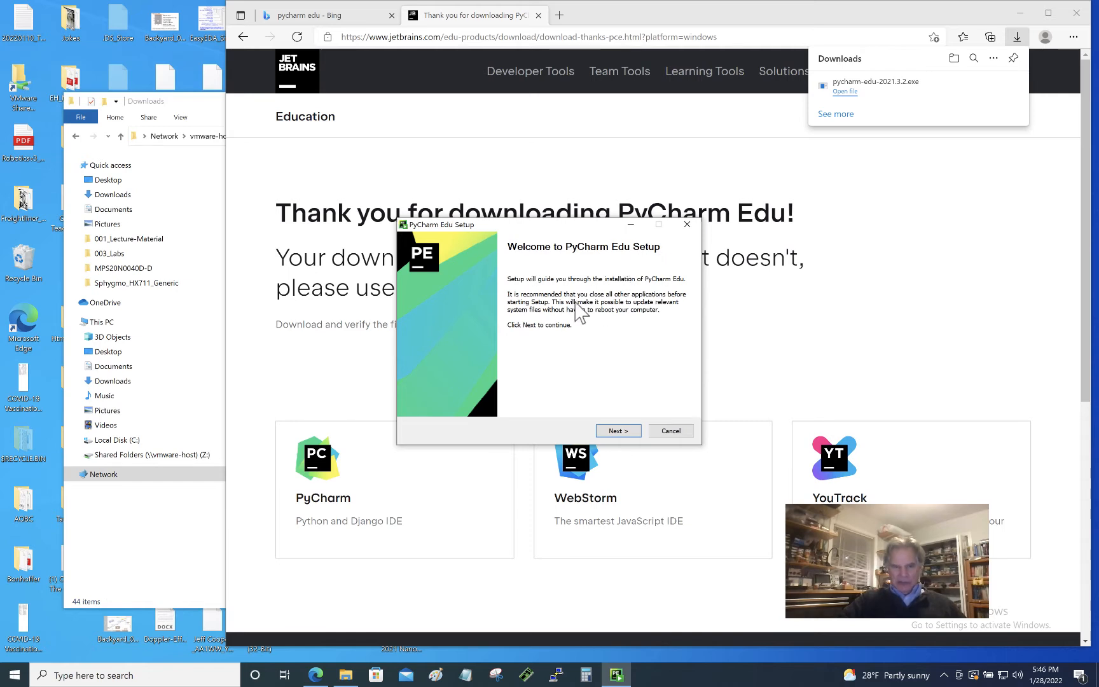
left_click(617, 433)
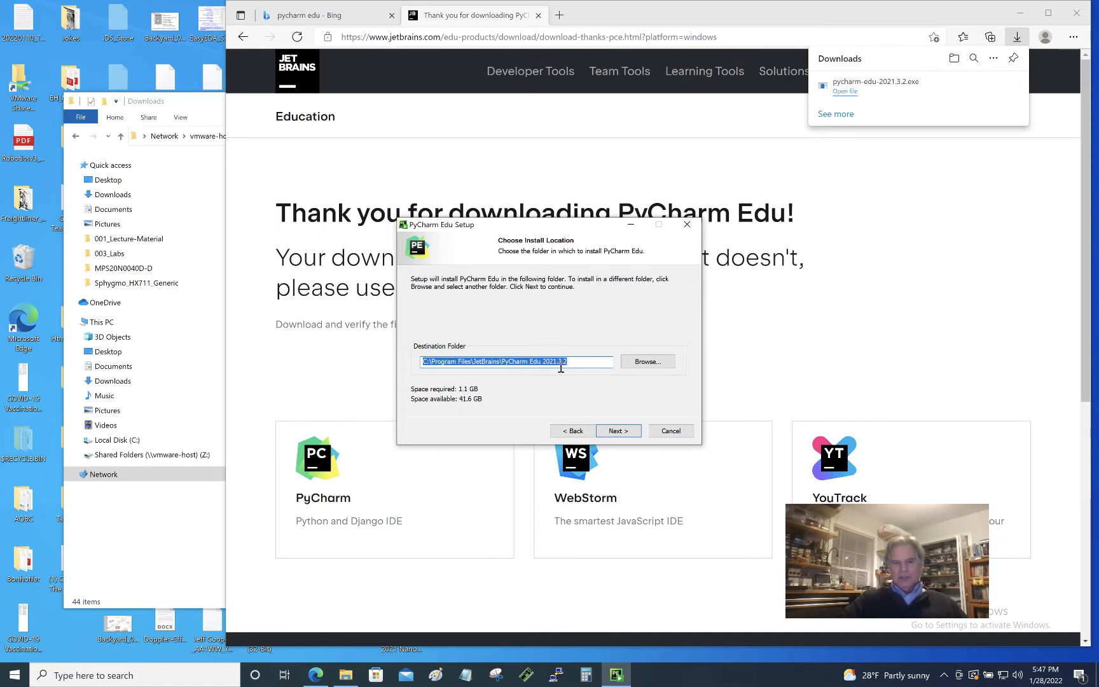
Step: Install PyCharm Edu in the default destination folder with a desktop shortcut, and finish setup without running the program
left_click(616, 433)
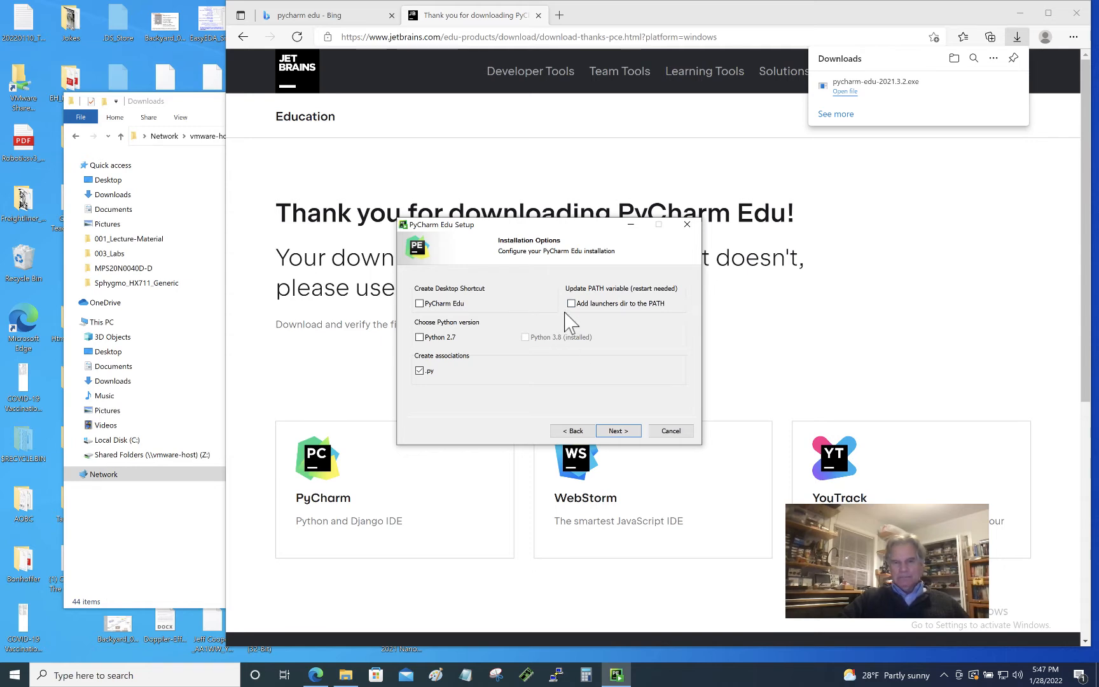
left_click(419, 304)
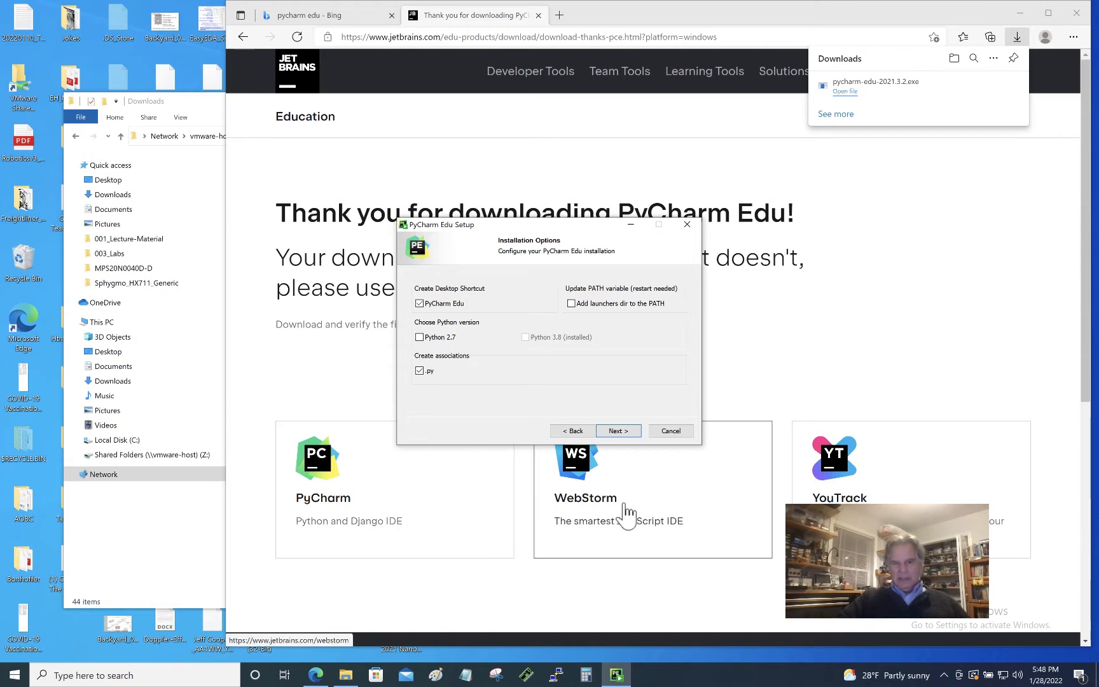
left_click(618, 430)
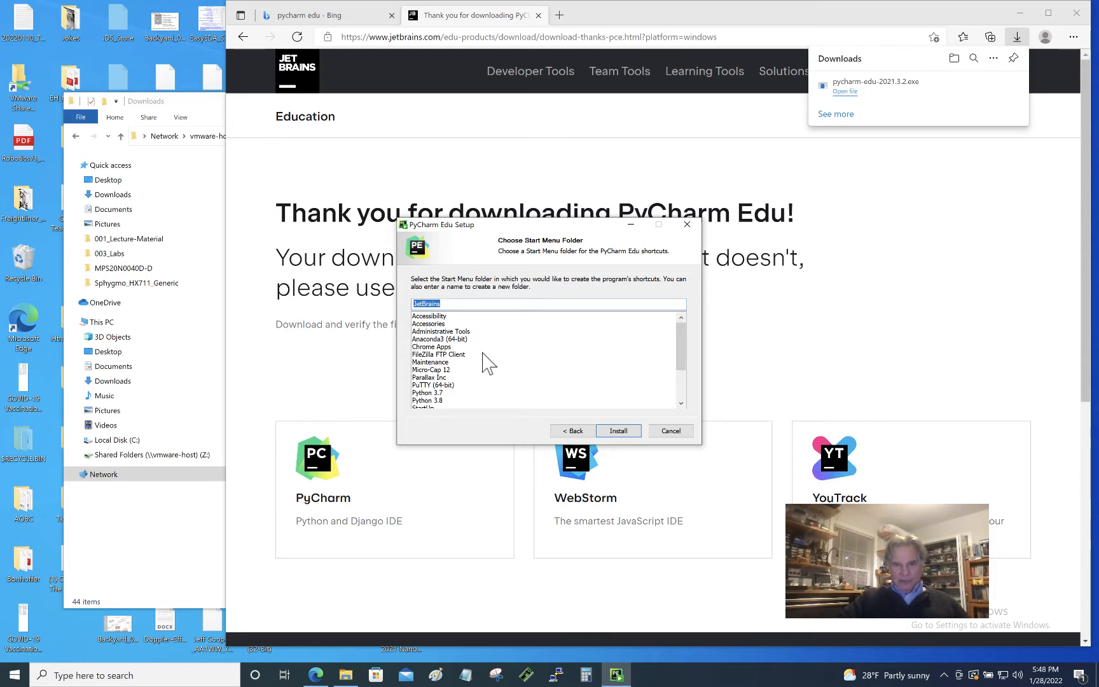
left_click(618, 432)
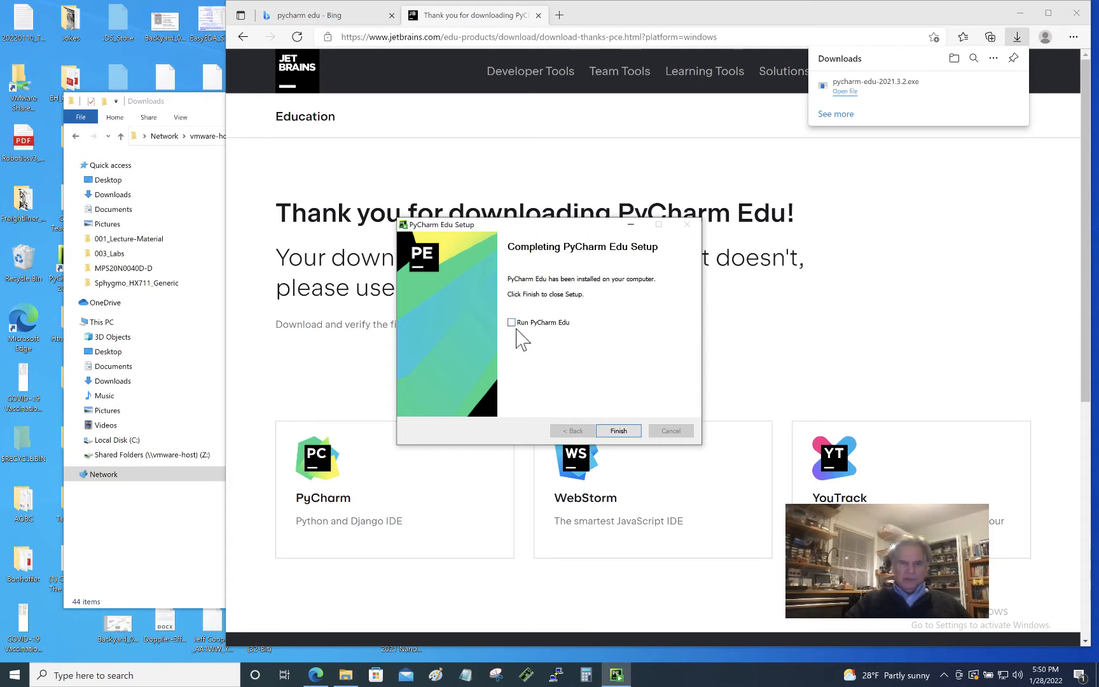
left_click(618, 431)
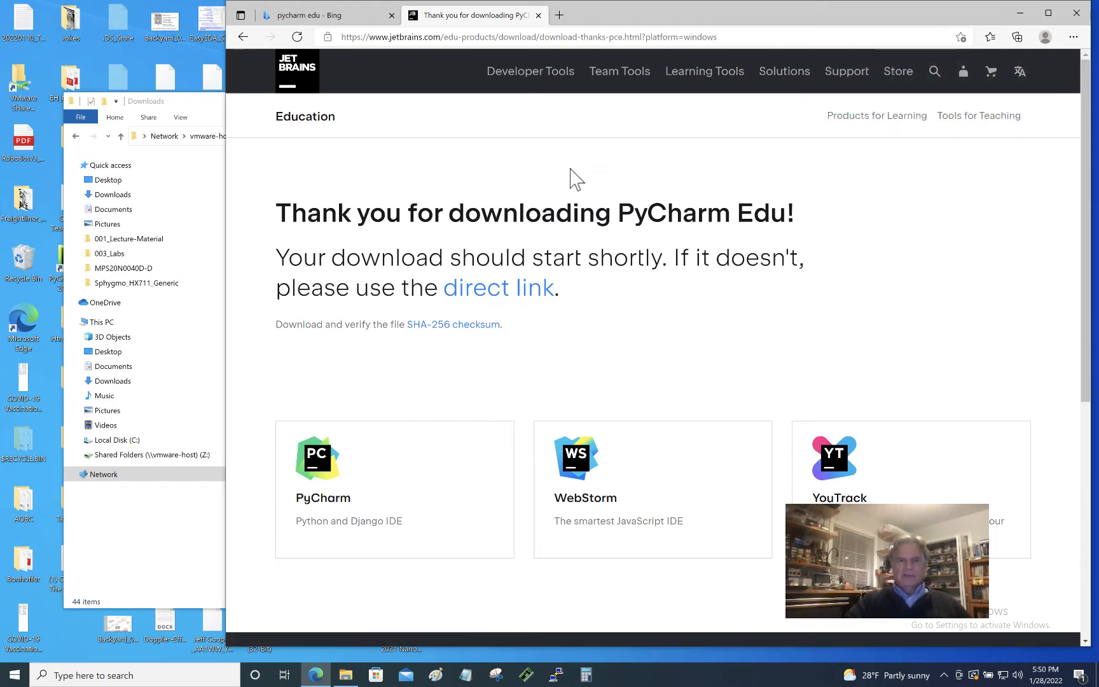
Step: Locate the PyCharm Edu 2021.3.2 entry in the JetBrains folder of the installed apps list, without launching it
left_click(16, 676)
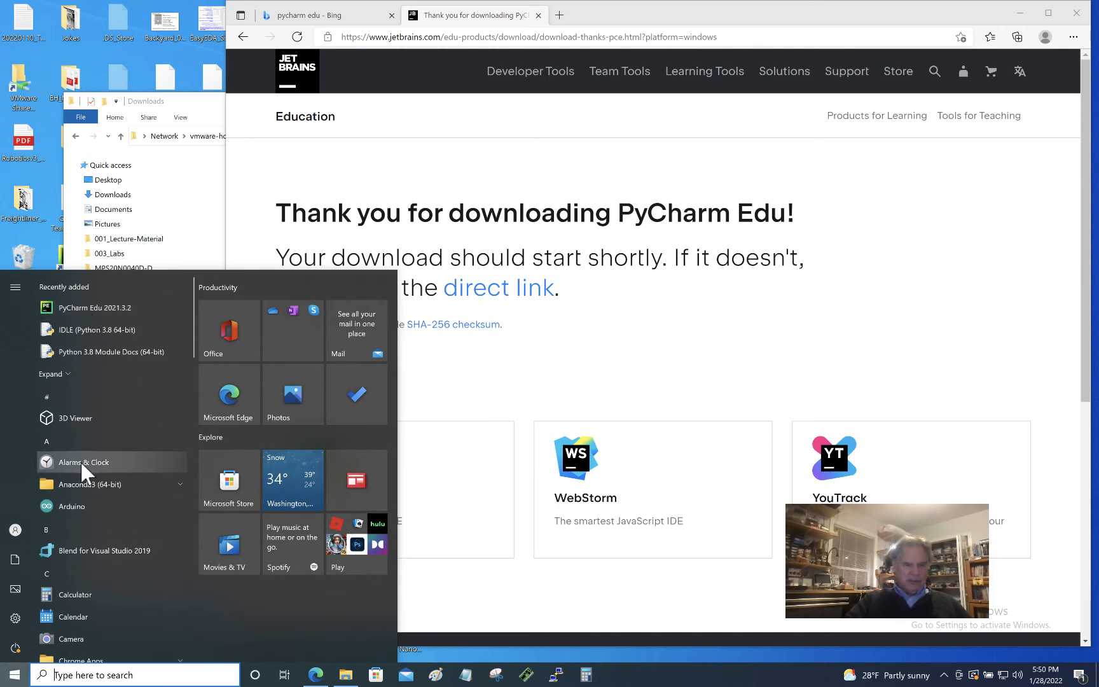
scroll(80, 460, "down", 3)
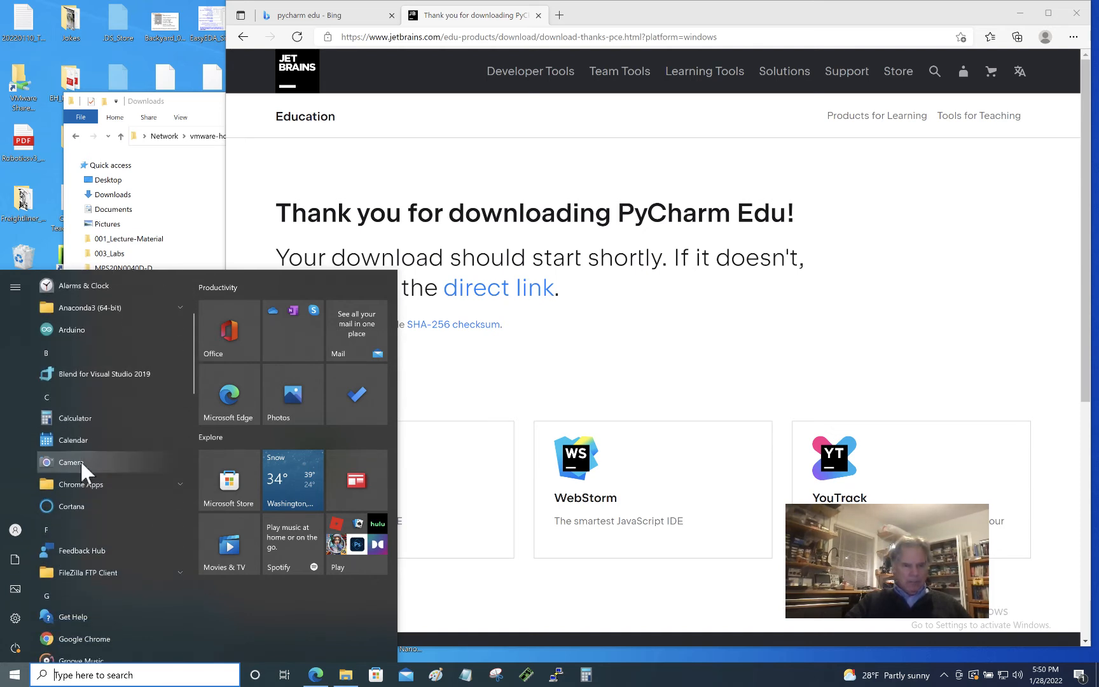
scroll(80, 460, "down", 3)
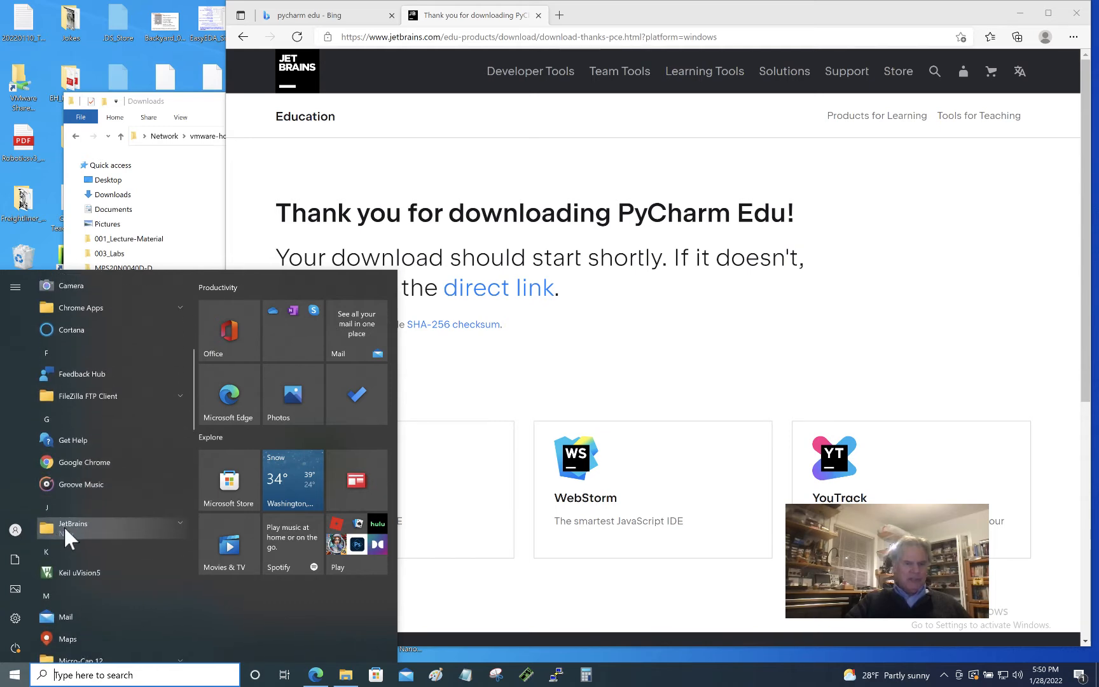
left_click(56, 525)
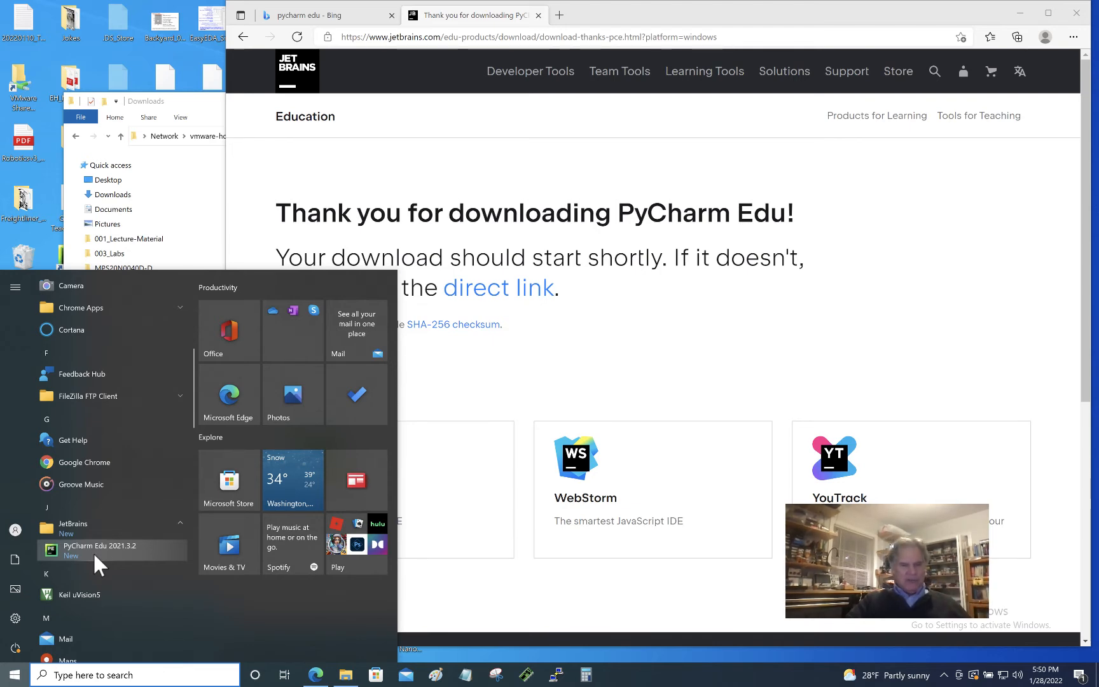
left_click(457, 652)
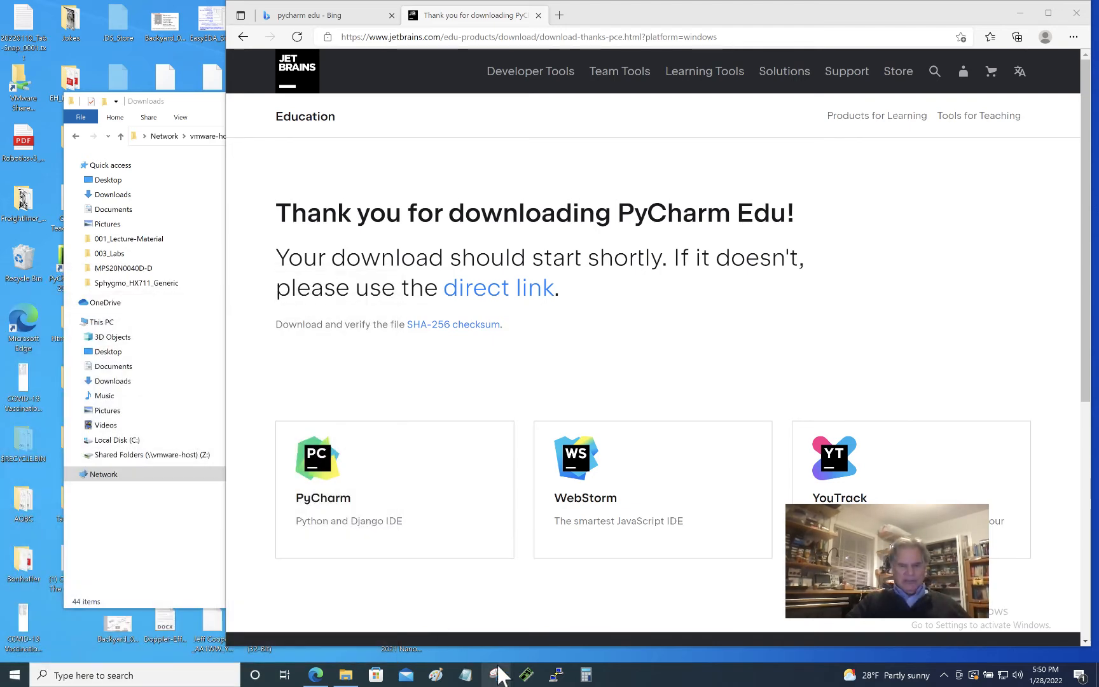
Step: Bring the Downloads folder window forward and minimize it to uncover the desktop
left_click(203, 102)
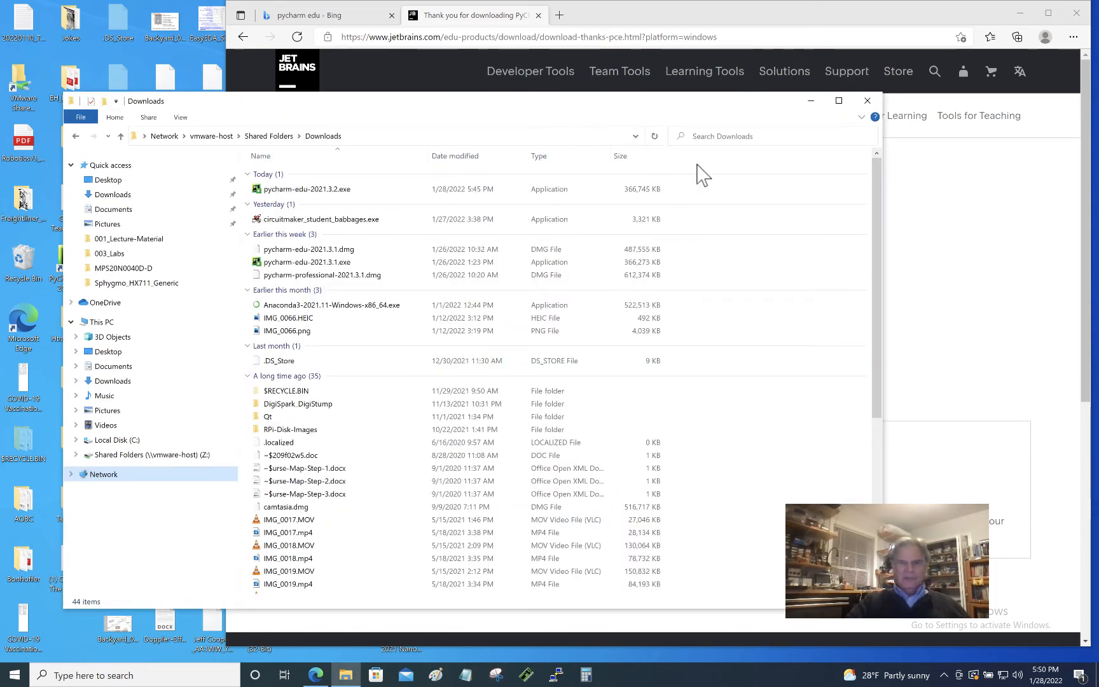
left_click(811, 101)
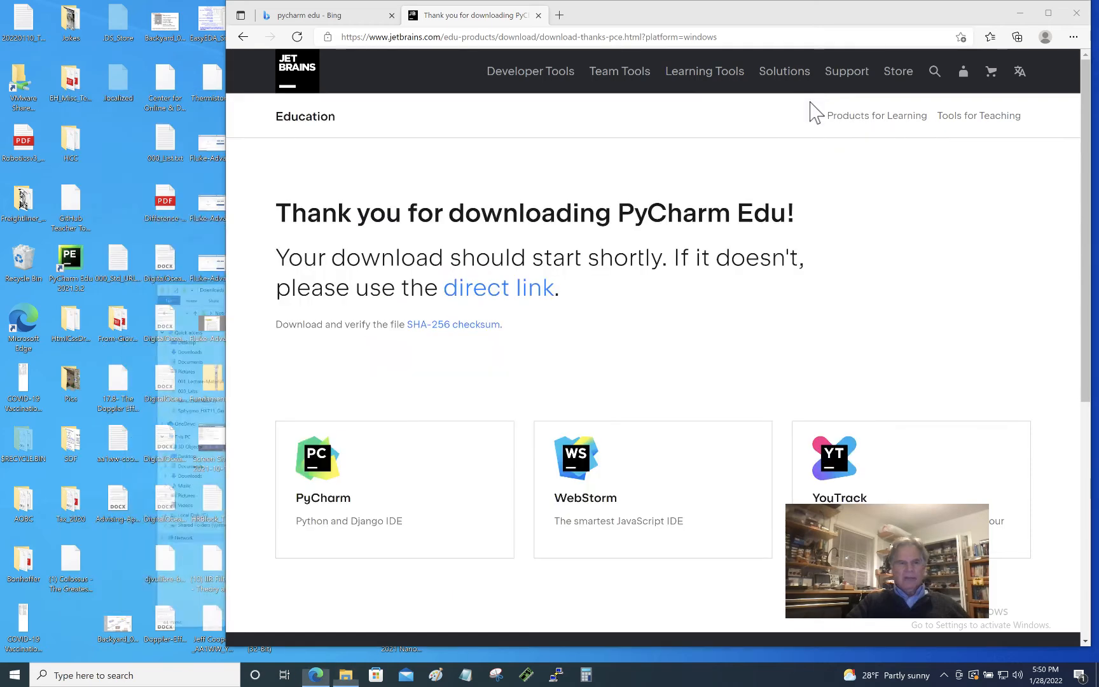
Step: Launch PyCharm Edu 2021.3.2 from its desktop shortcut and accept the JetBrains user agreement
double_click(72, 255)
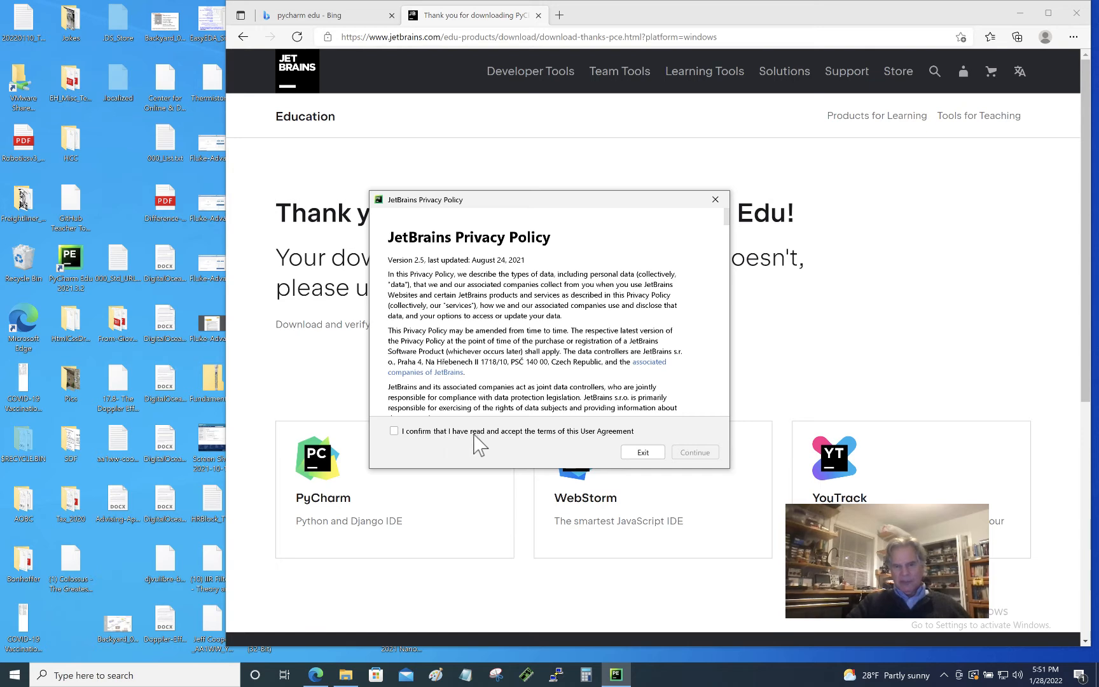
left_click(394, 431)
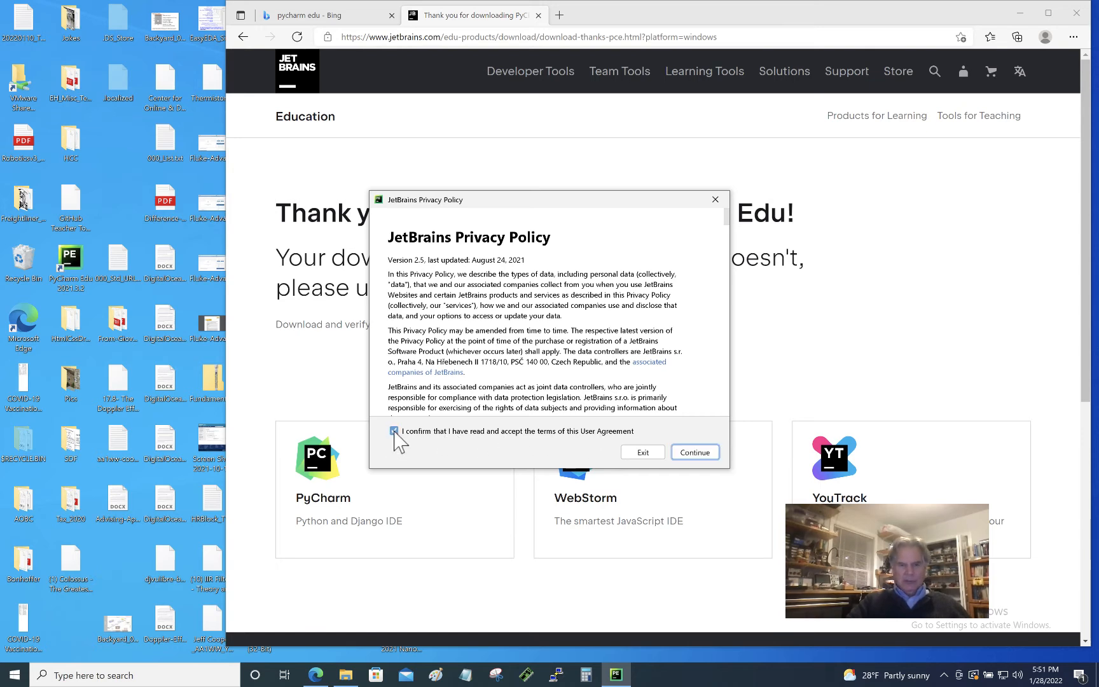
left_click(695, 453)
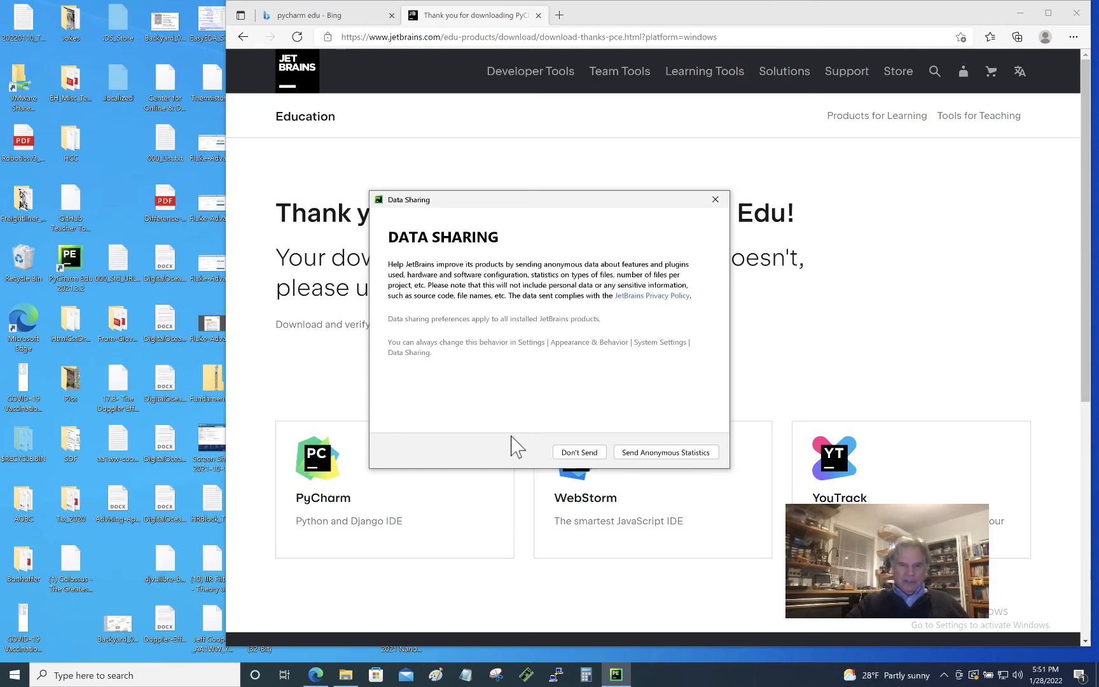
Step: Agree to send anonymous statistics, choose the Educator role, and start using EduTools
left_click(659, 453)
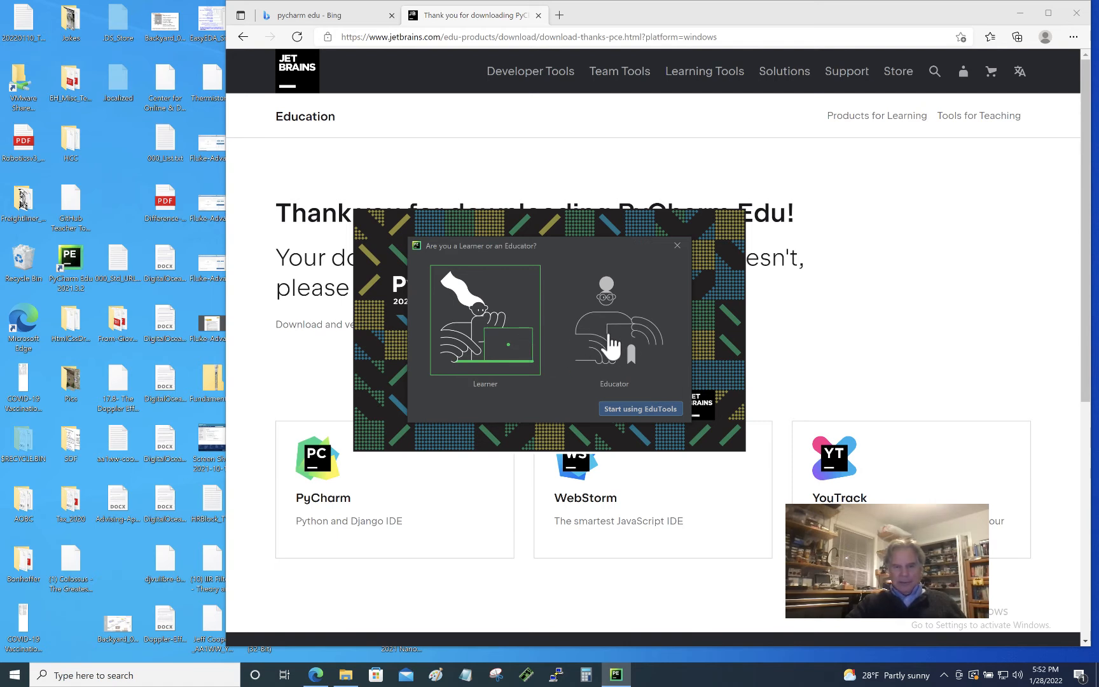
left_click(607, 348)
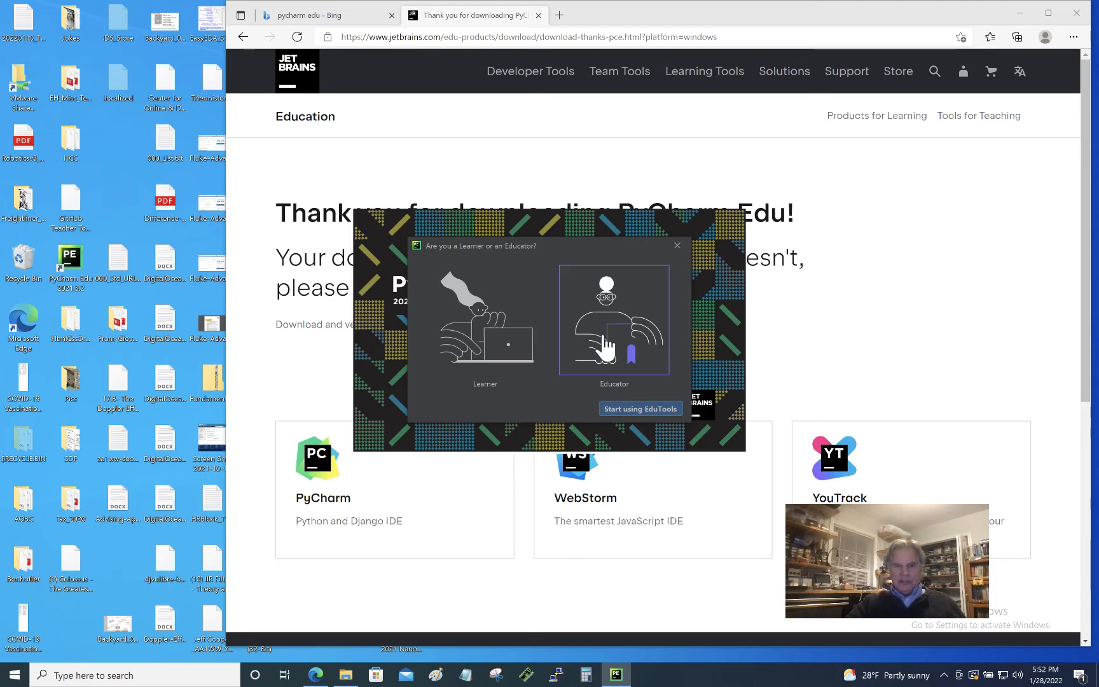
left_click(632, 410)
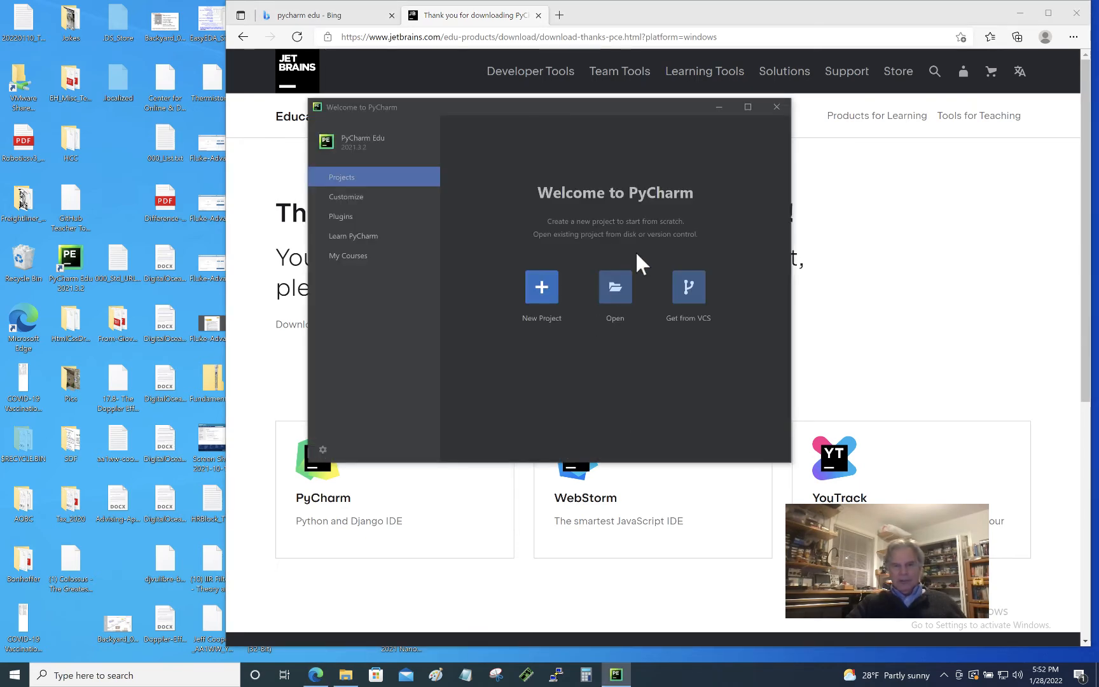
Step: Create a new project named project_0001 in the PycharmProjects folder, using a new Virtualenv environment with the Python38 base interpreter
left_click(542, 287)
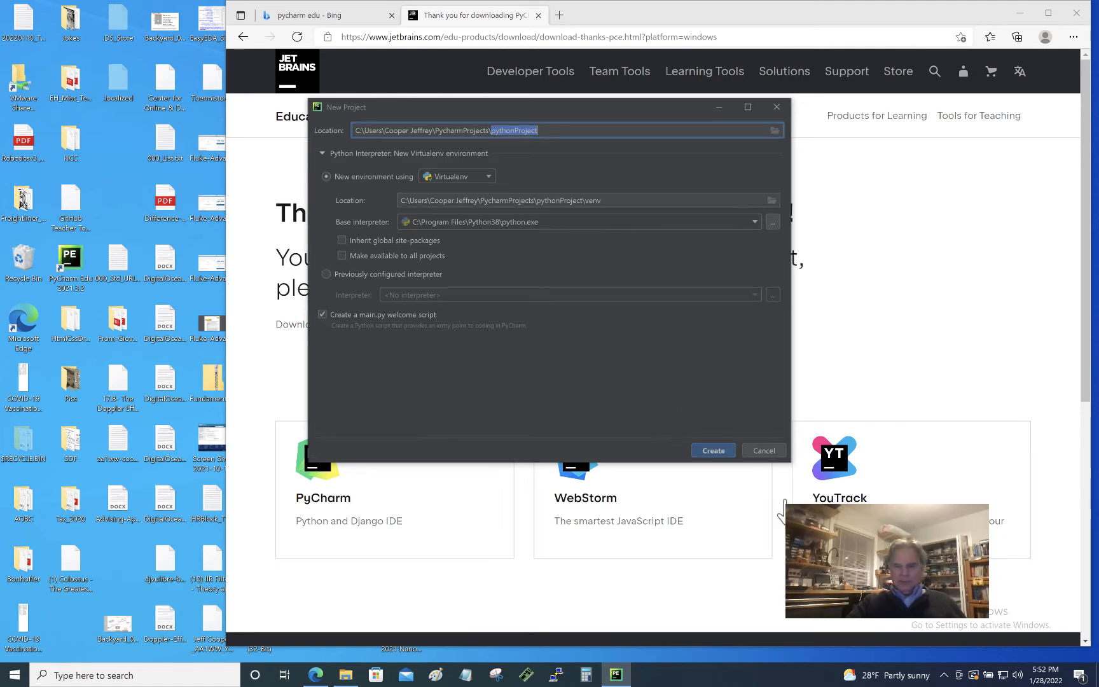
left_click_drag(791, 462, 995, 583)
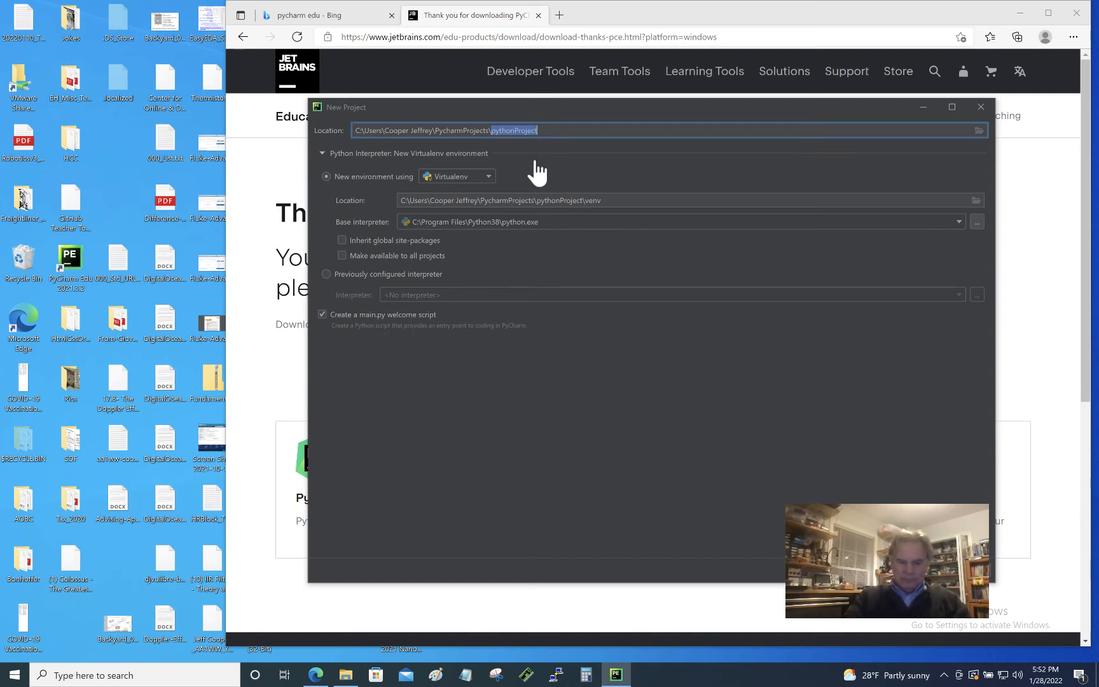
type("project_")
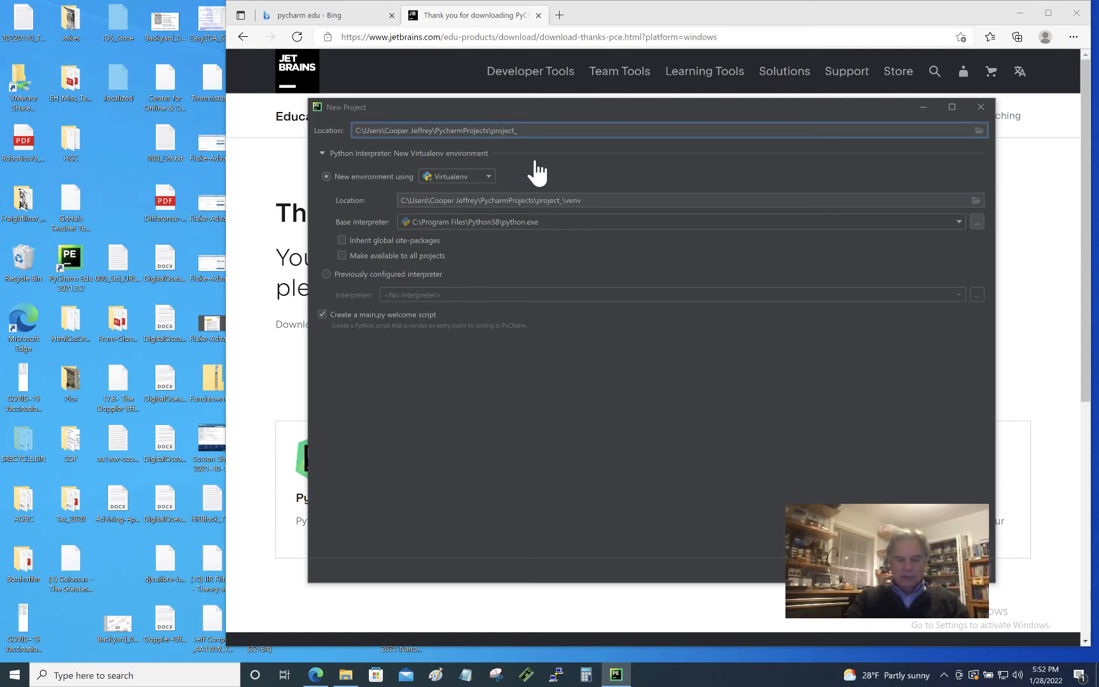
type("0001")
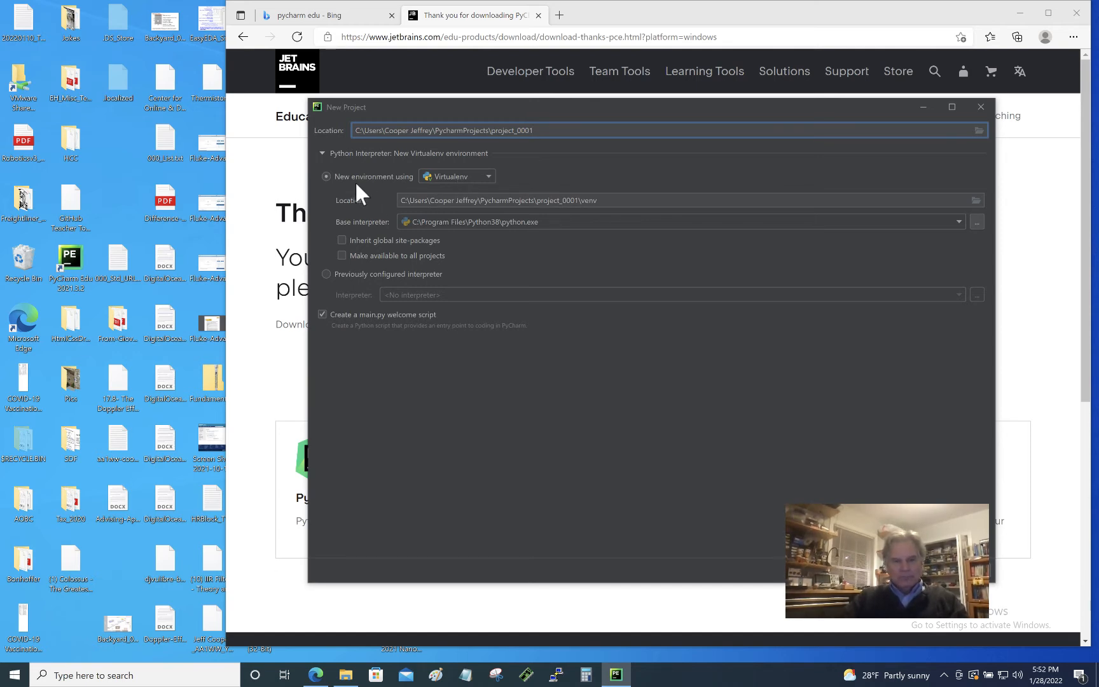
left_click(489, 176)
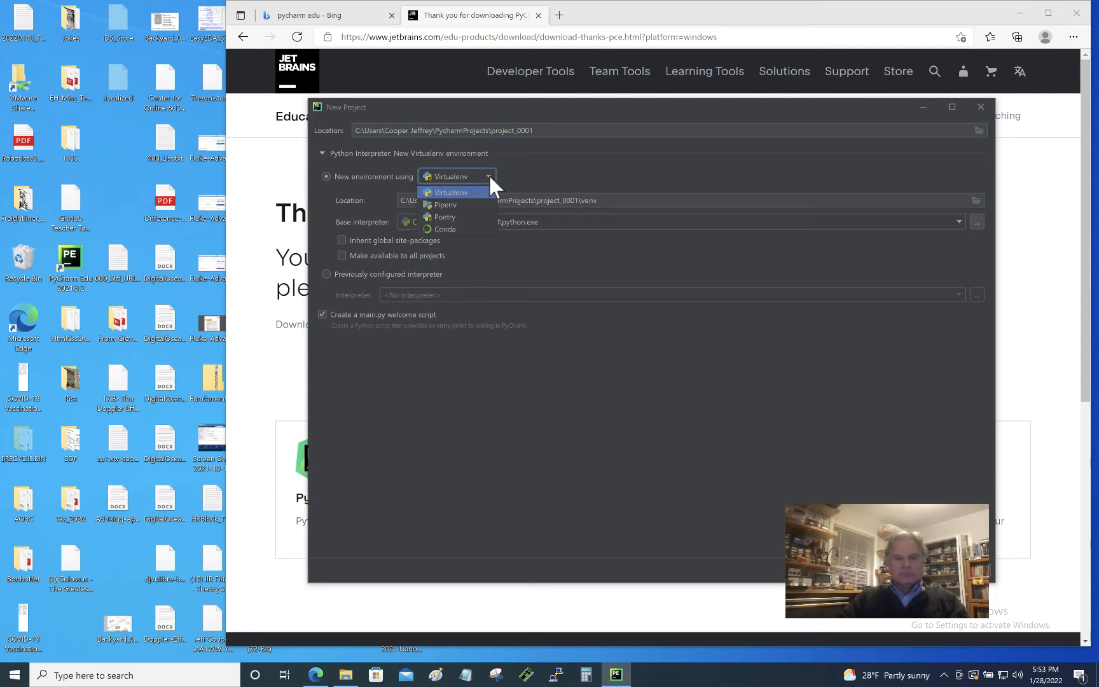
left_click(490, 179)
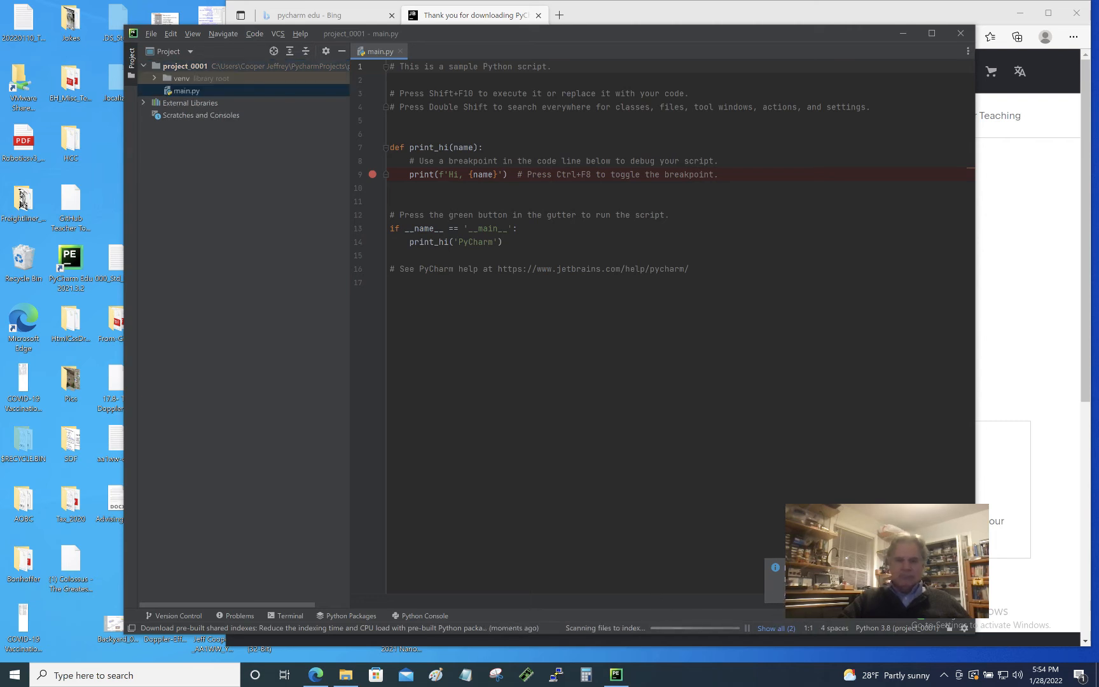
Step: Delete all the sample code in main.py above the "See PyCharm help" comment
left_click(390, 283)
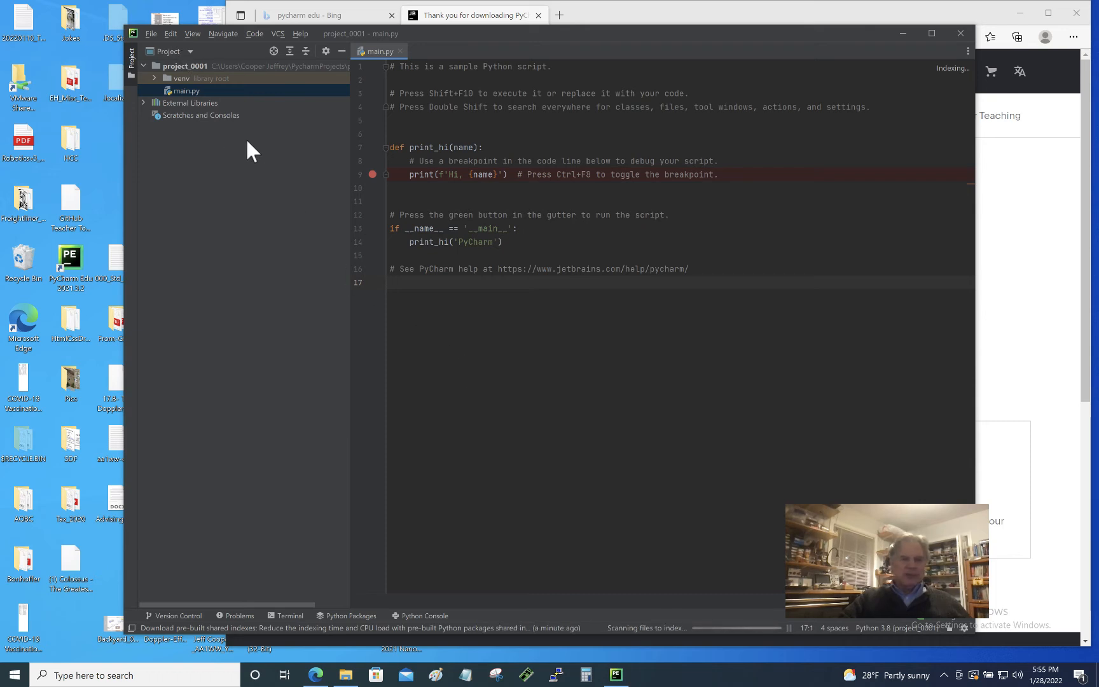
left_click(391, 67)
left_click(426, 269, "shift")
left_click(436, 306, "shift")
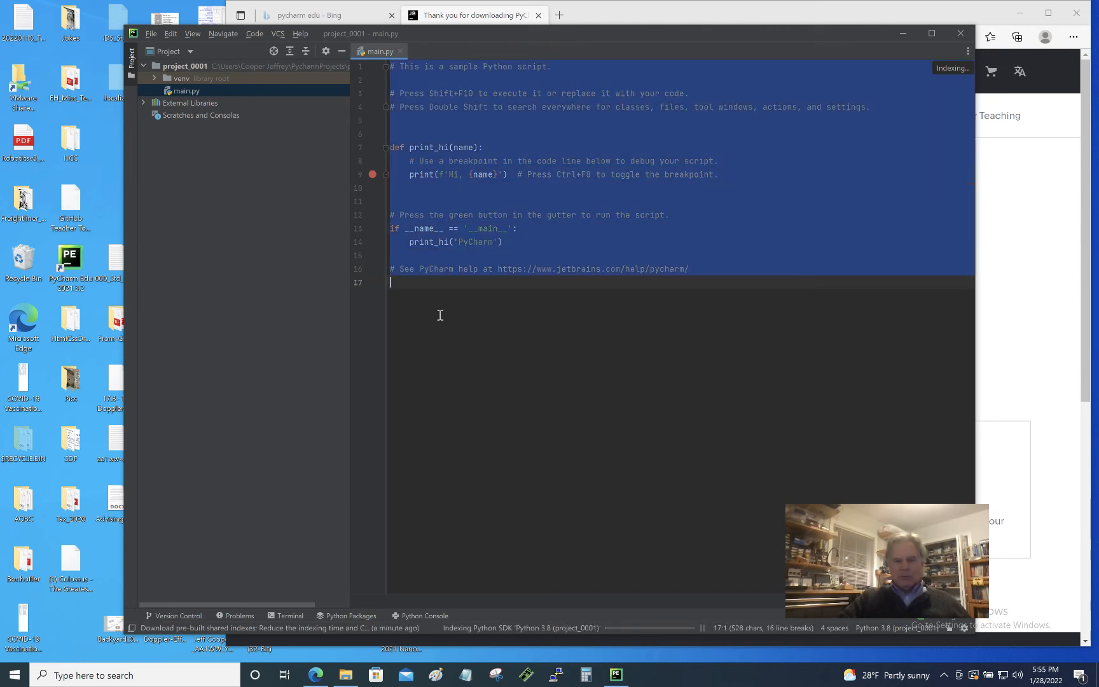
left_click_drag(441, 316, 392, 269)
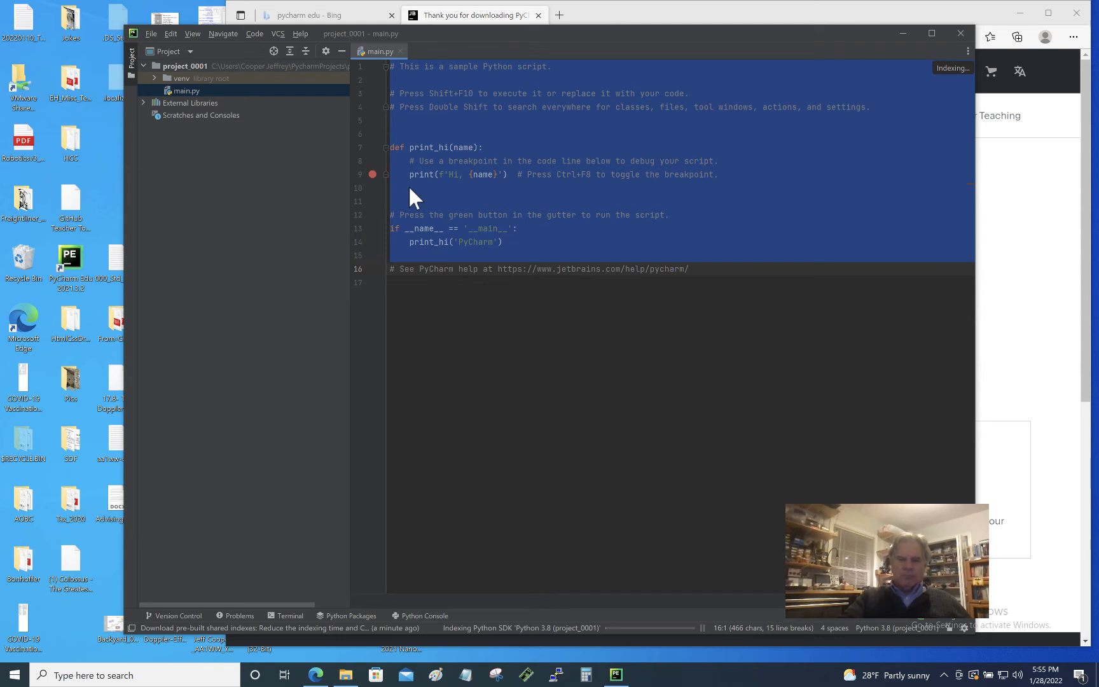
key("BackSpace")
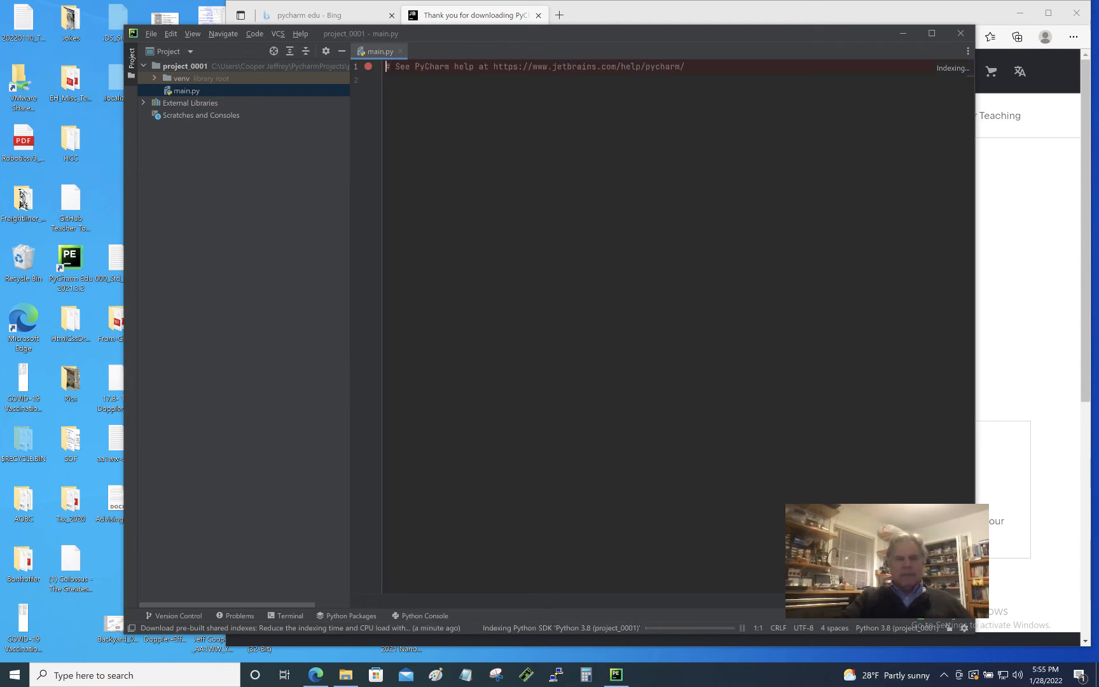
Step: Add an empty # comment line below the PyCharm help comment in main.py, followed by two new lines
key("Down")
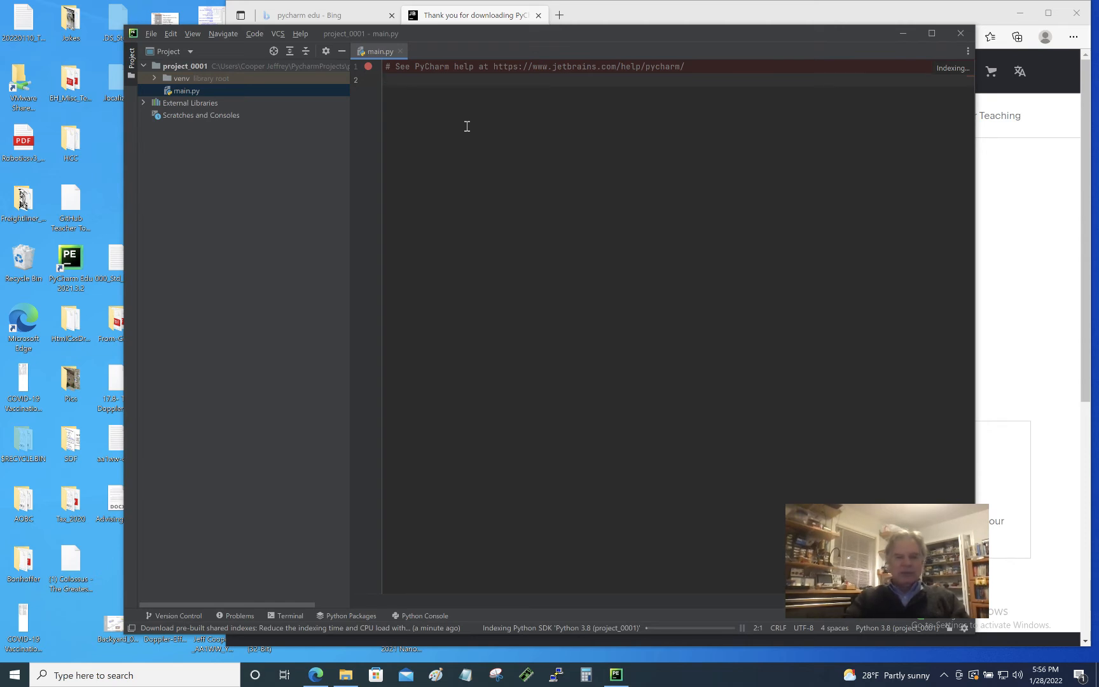
type("#")
key("Return")
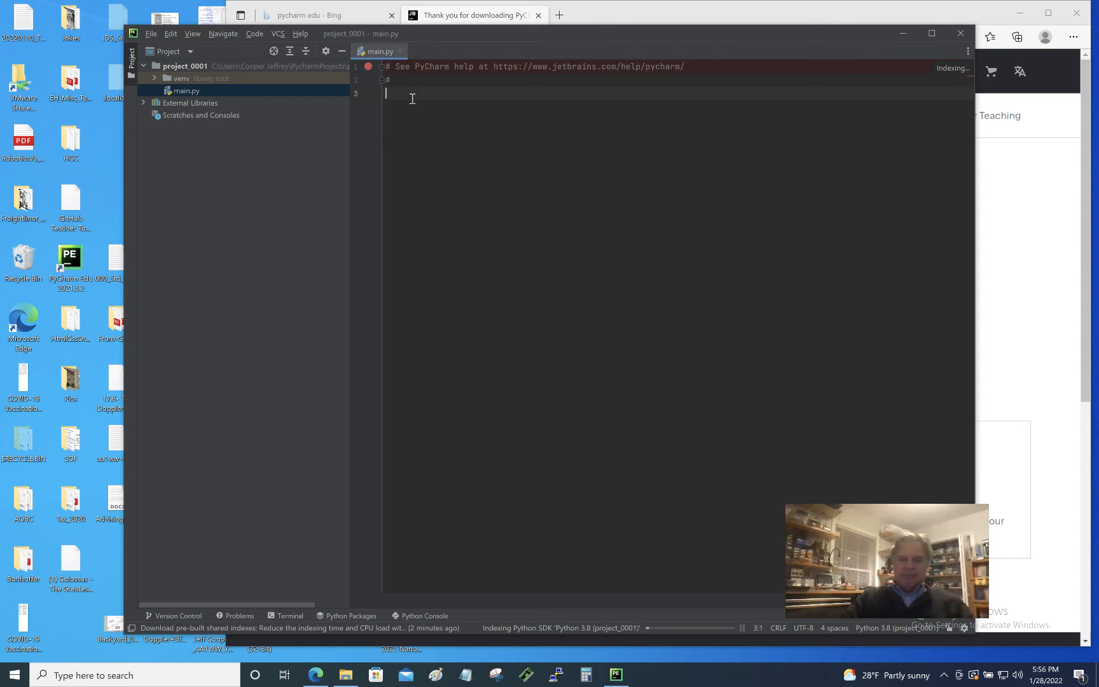
key("Return")
key("F3")
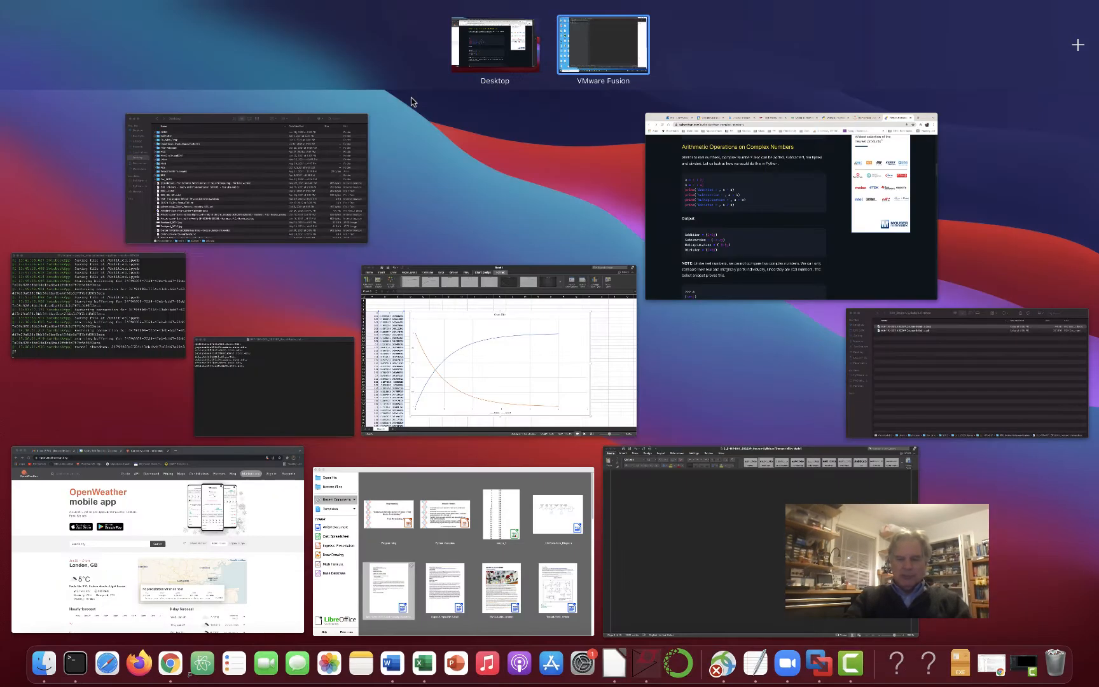
key("F2")
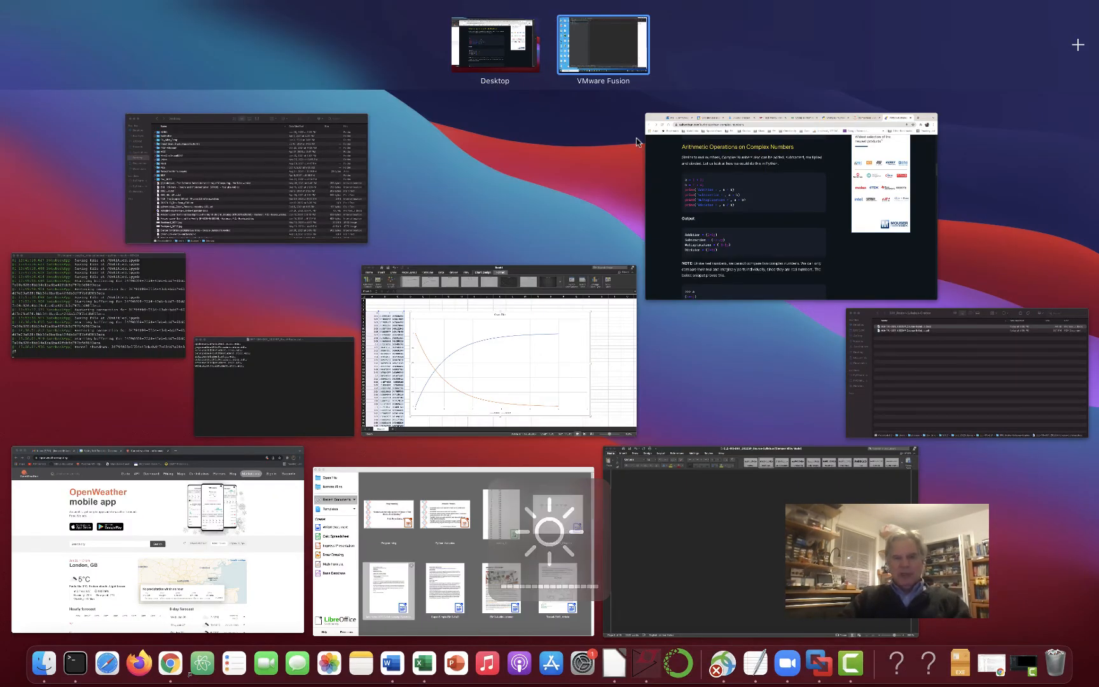
left_click(595, 52)
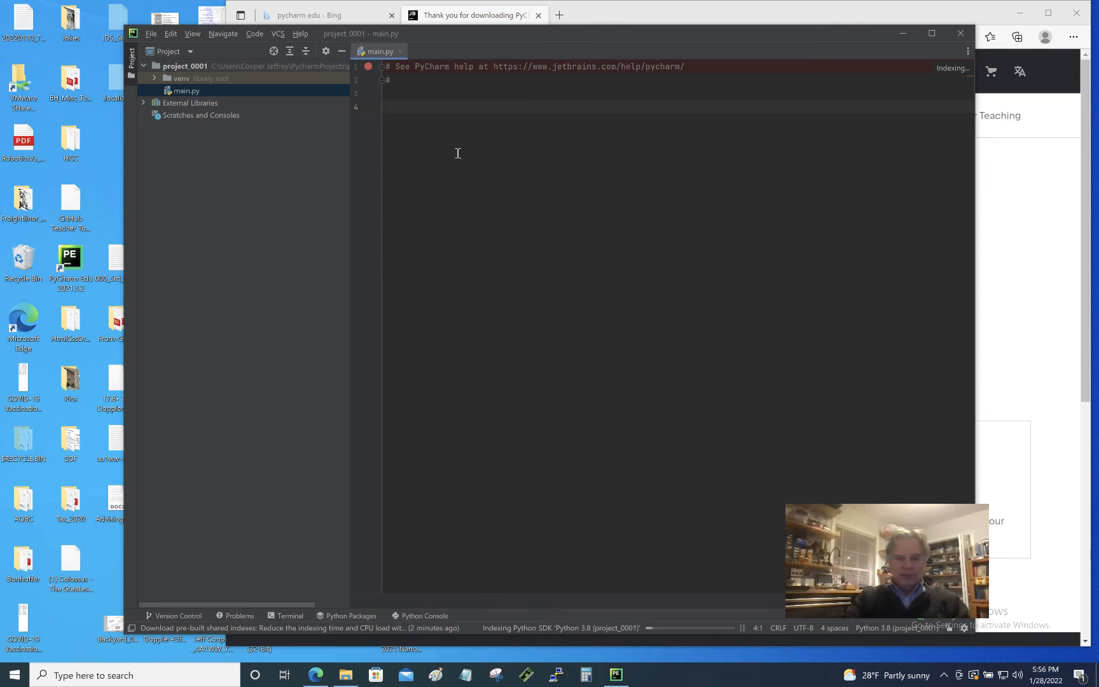
Step: Enter print("Hello, World!") on line 4 of main.py, start a new line after it, and remove the breakpoint from line 1
type("print")
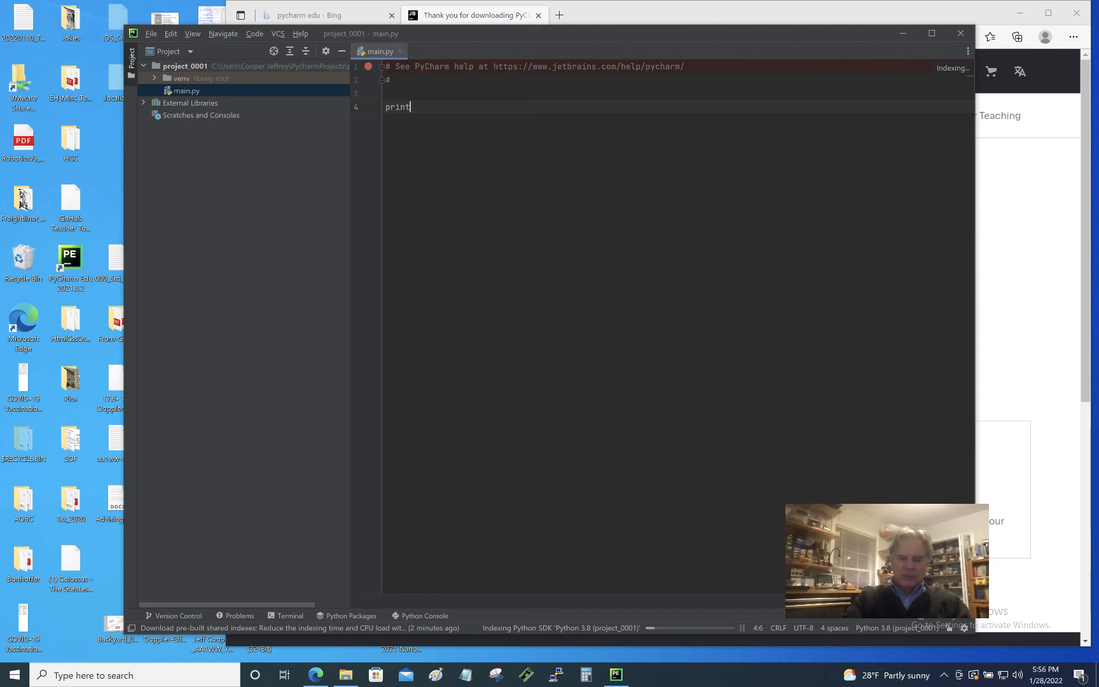
type("(\"F")
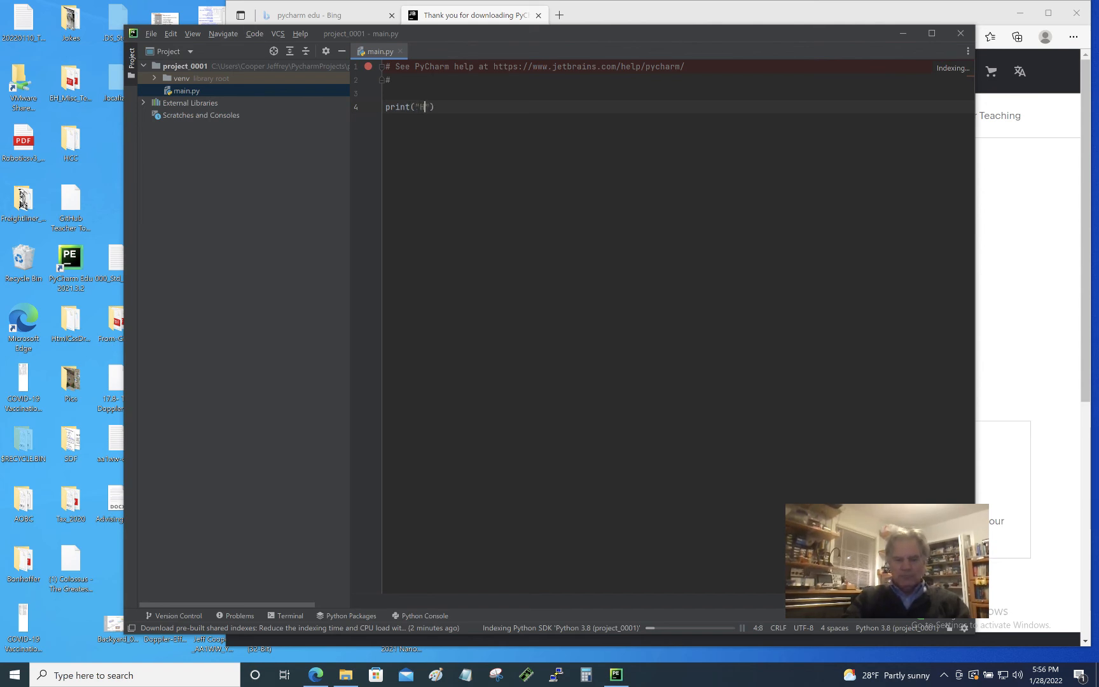
type("ell")
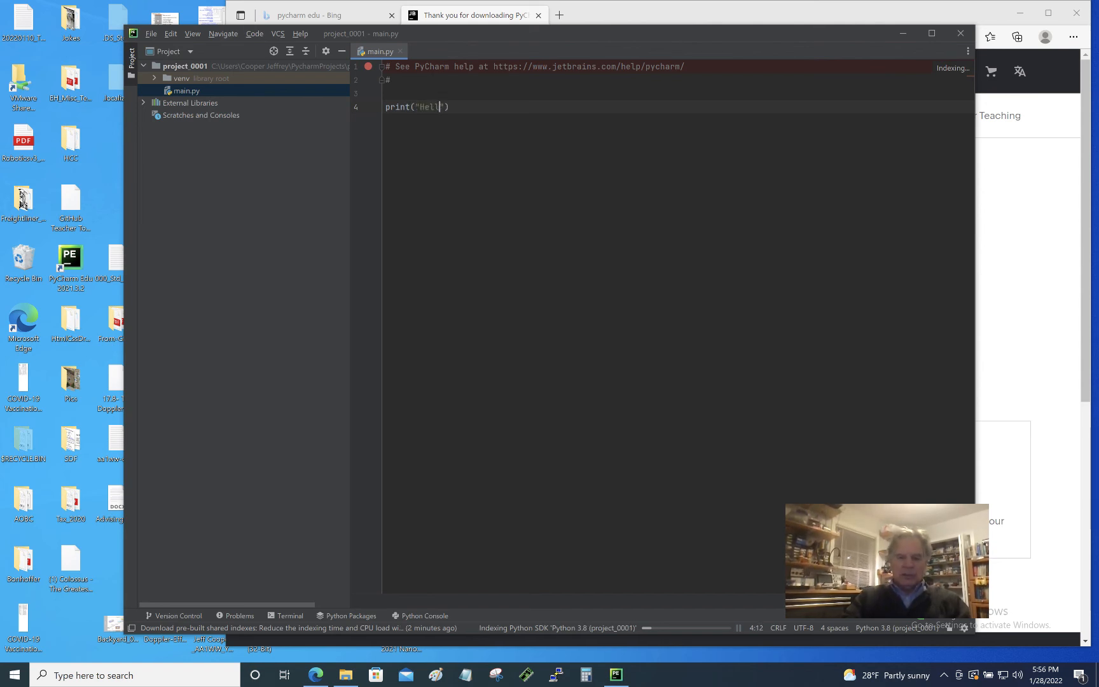
type("o, Worl")
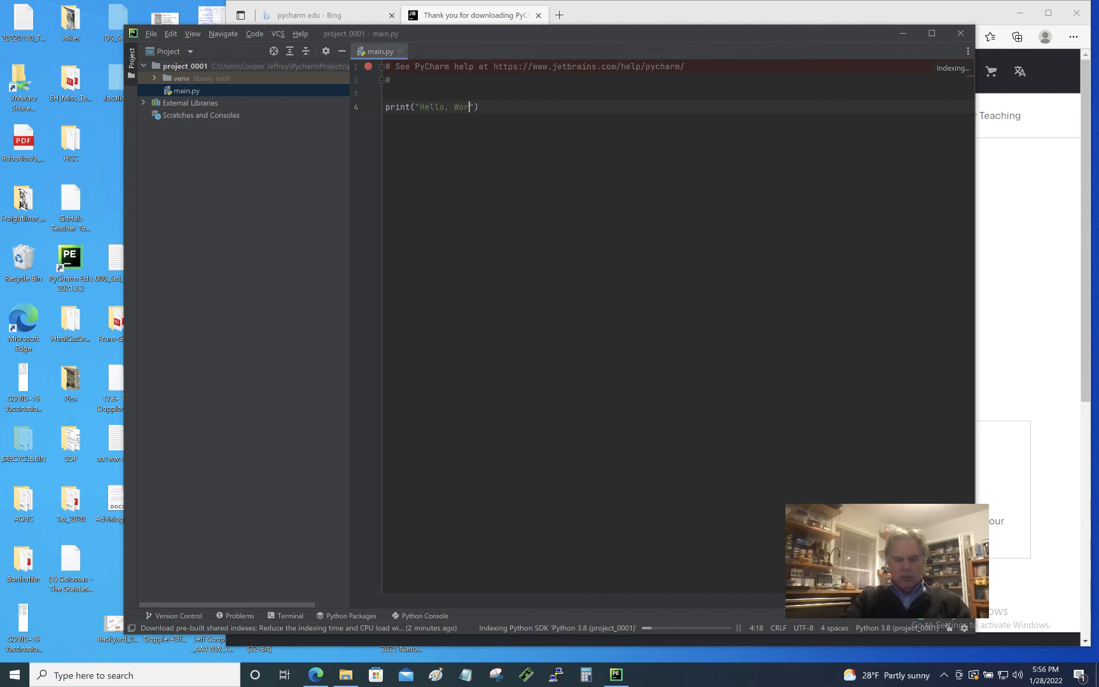
type("d!")
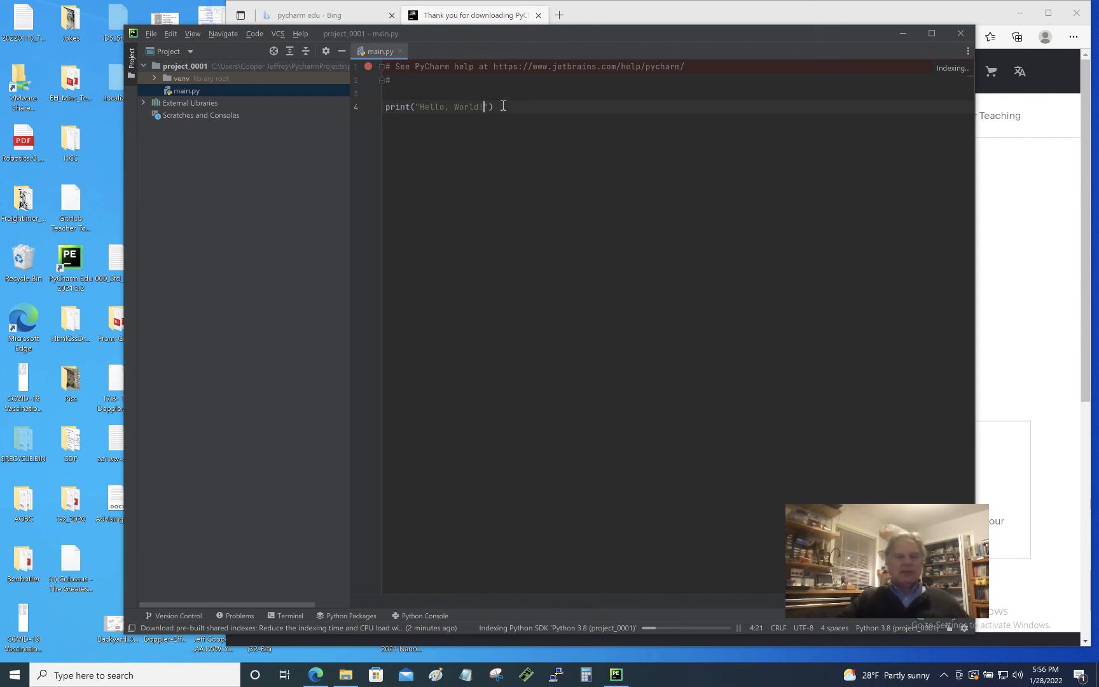
left_click(501, 107)
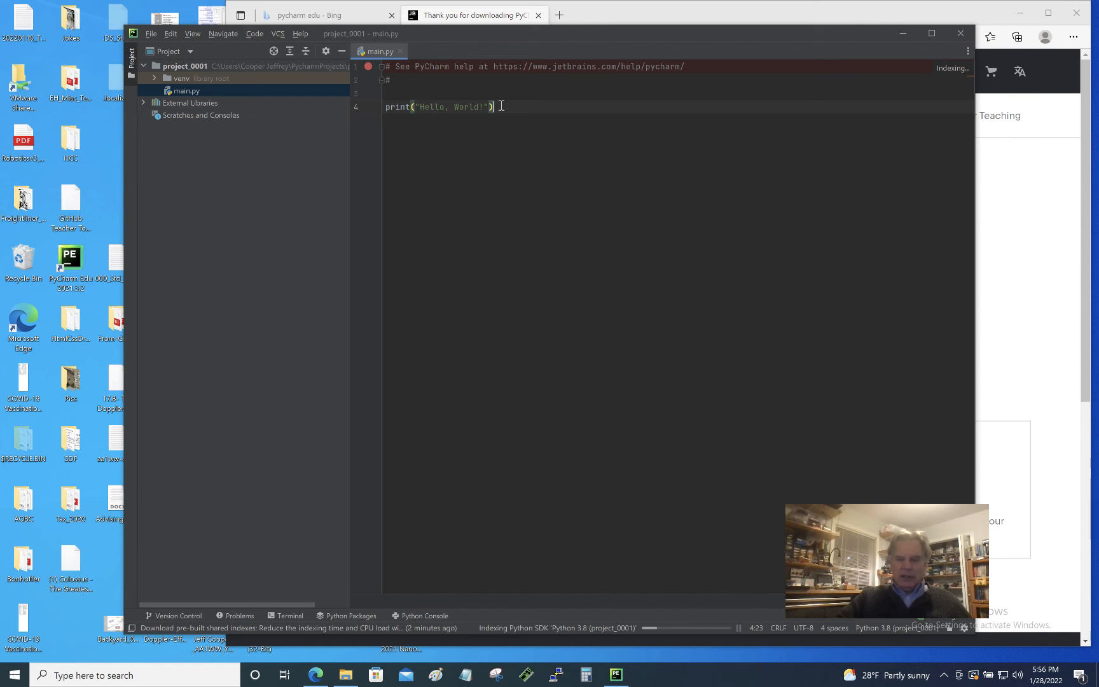
key("Return")
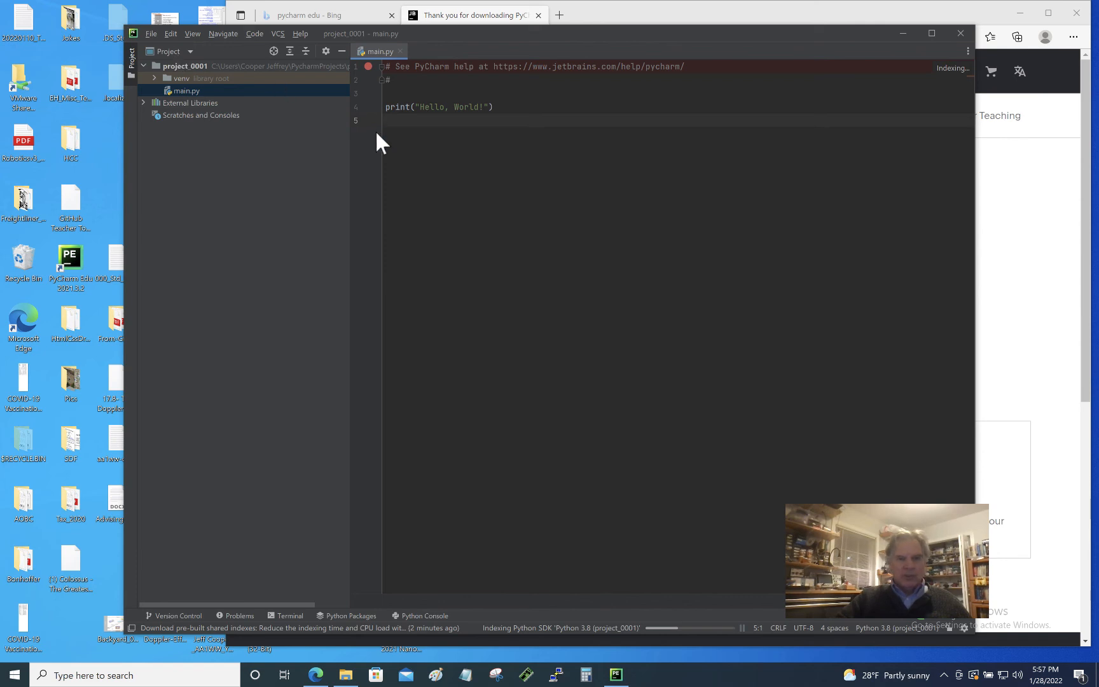
left_click(368, 67)
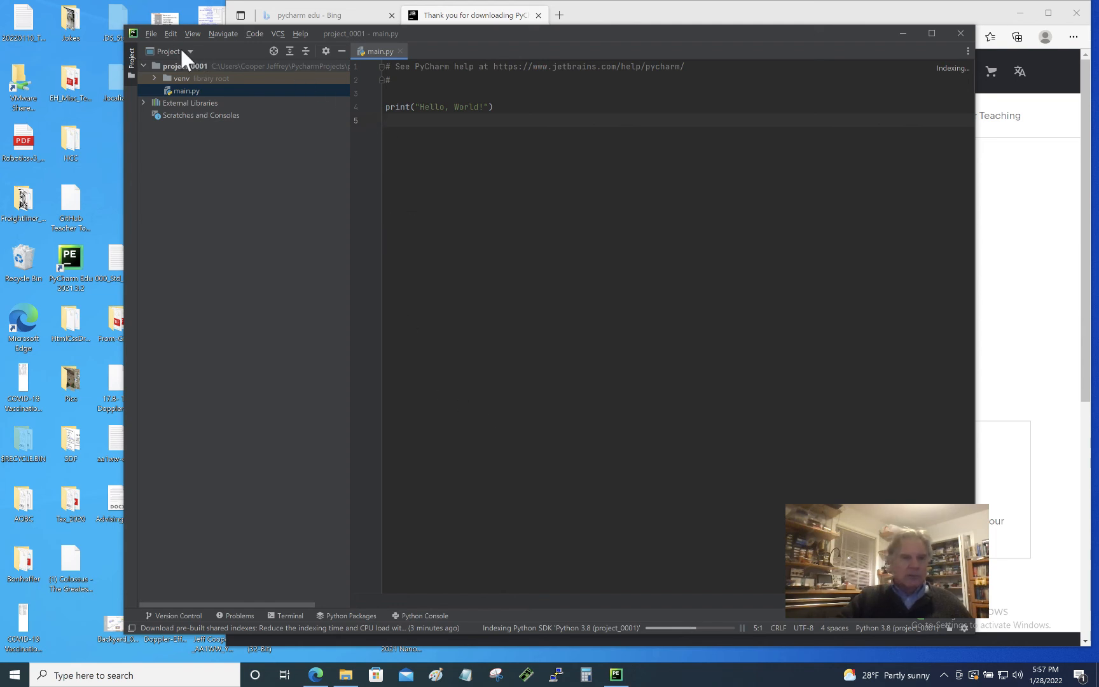
left_click(149, 34)
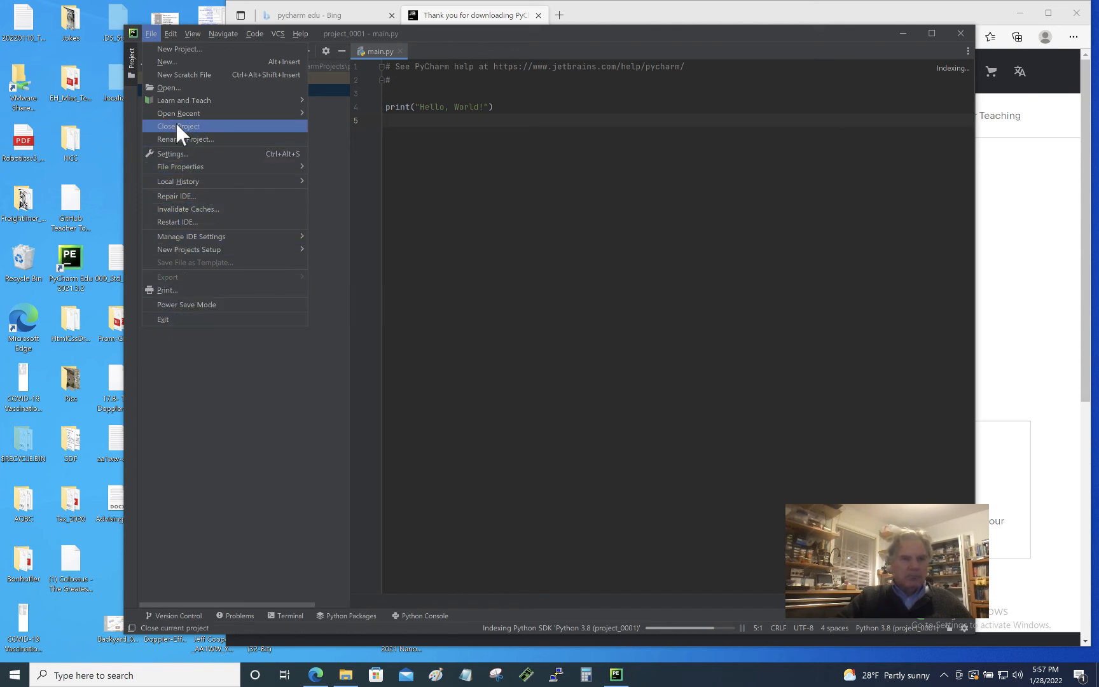
mouse_move(181, 100)
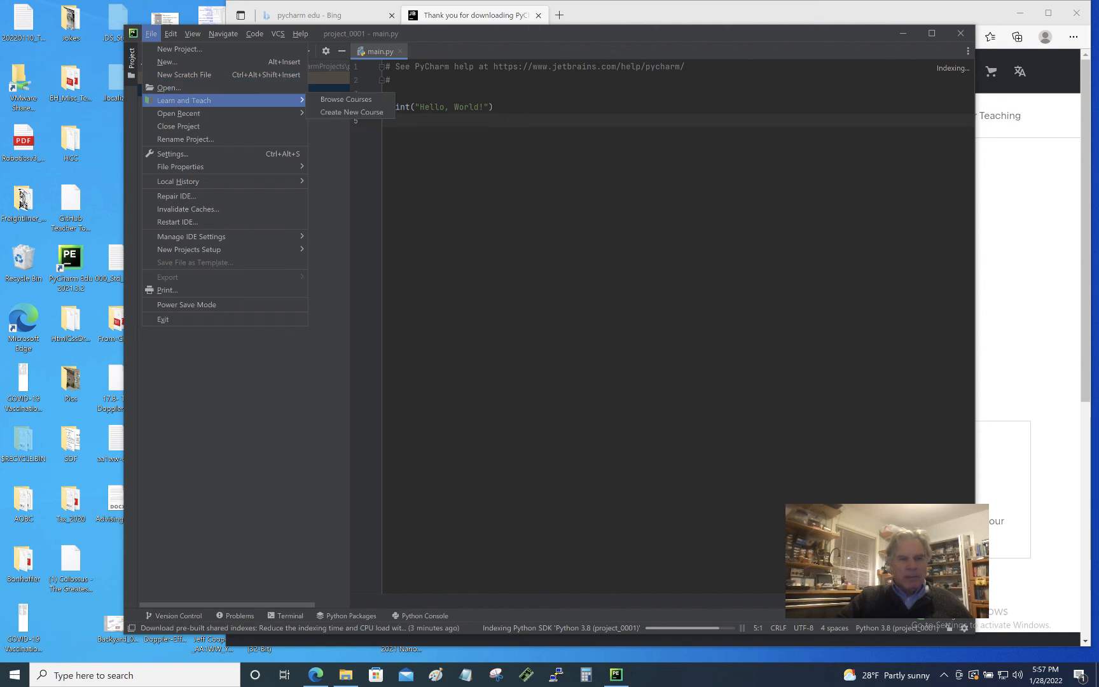
left_click(436, 185)
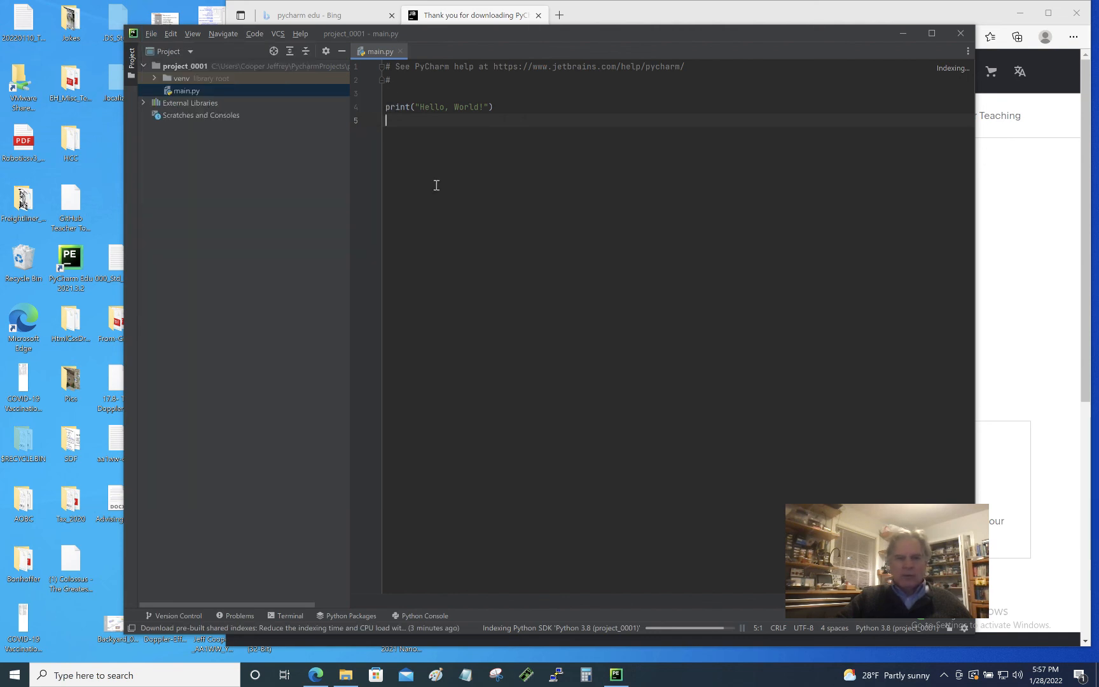
left_click(968, 51)
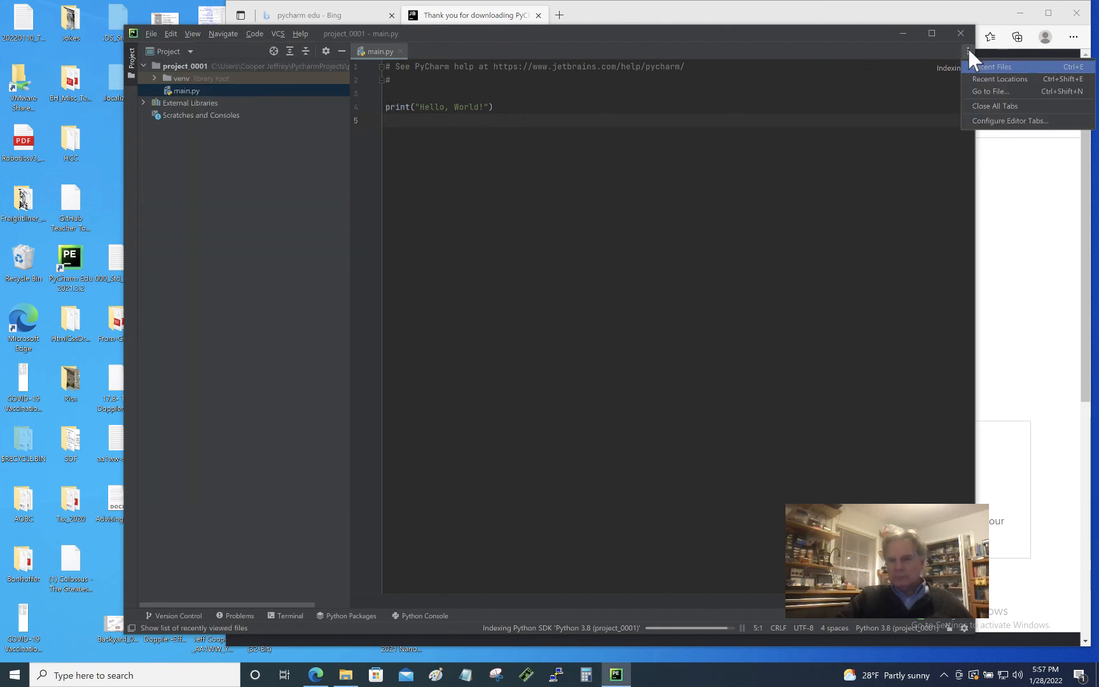
left_click(727, 187)
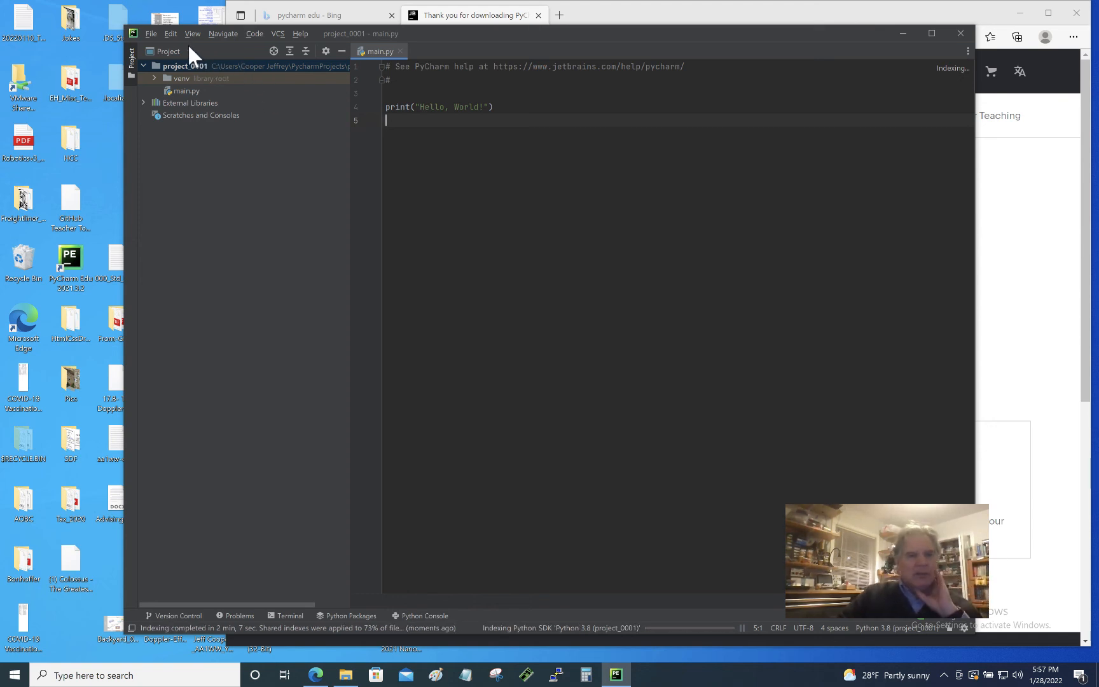
left_click(150, 32)
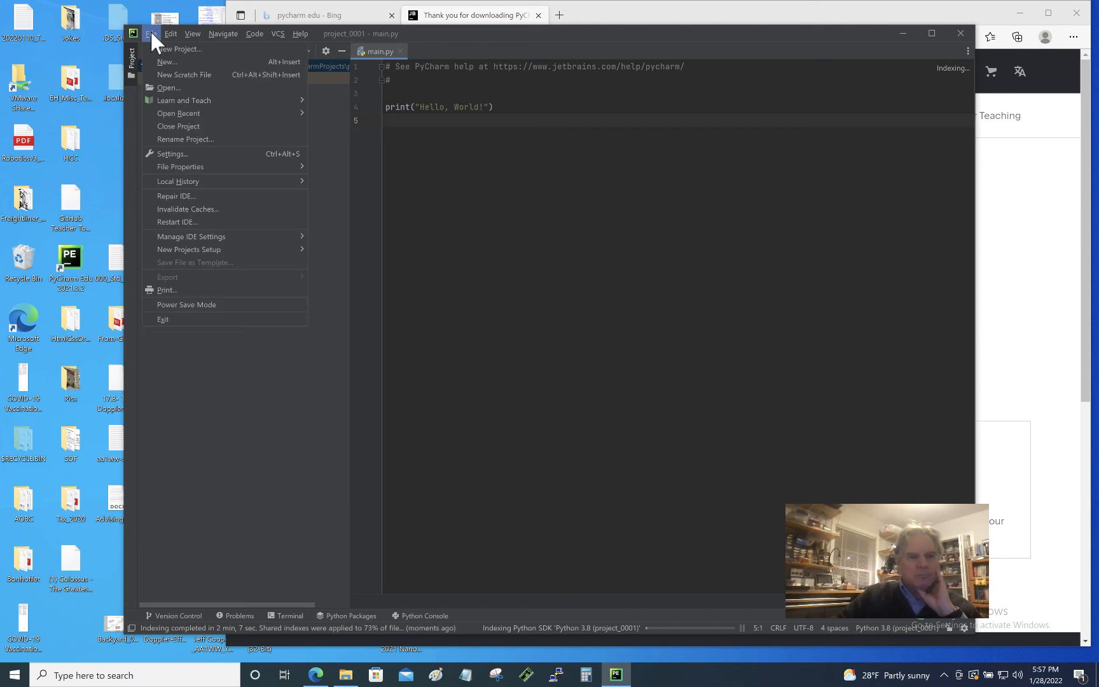
left_click(150, 30)
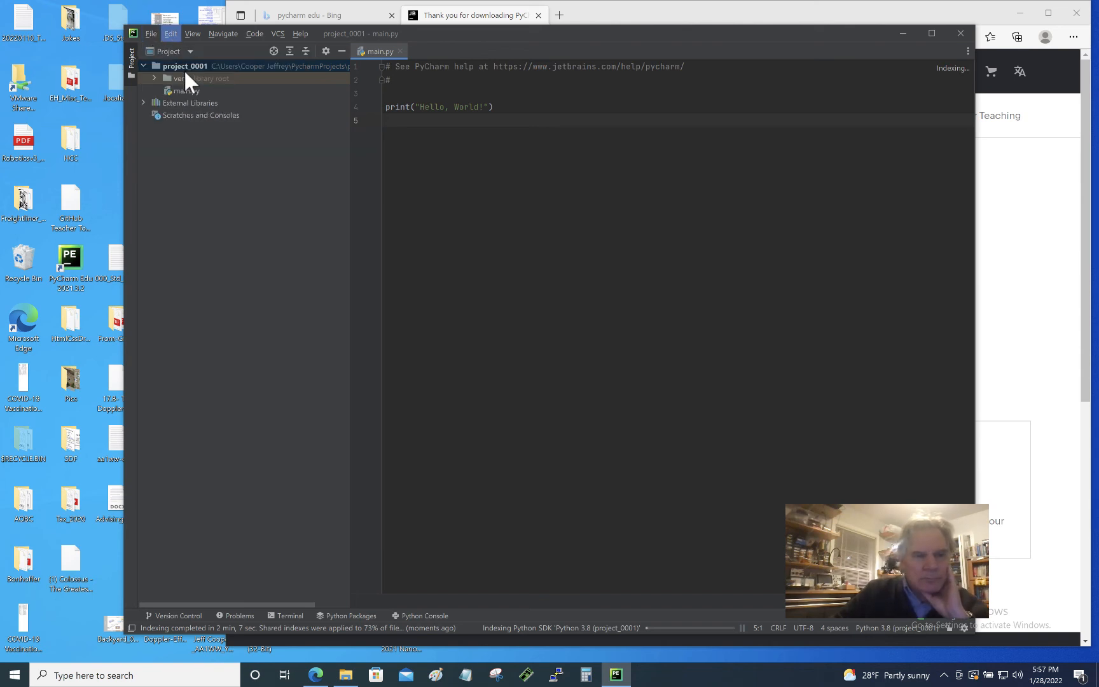
left_click(154, 35)
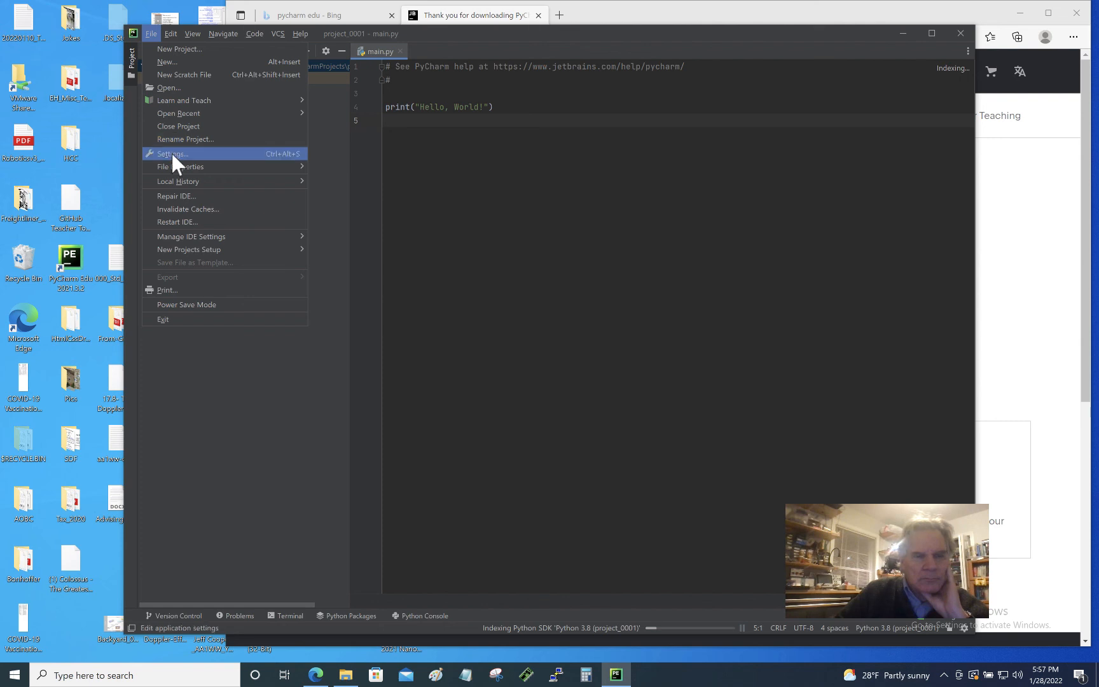
mouse_move(178, 167)
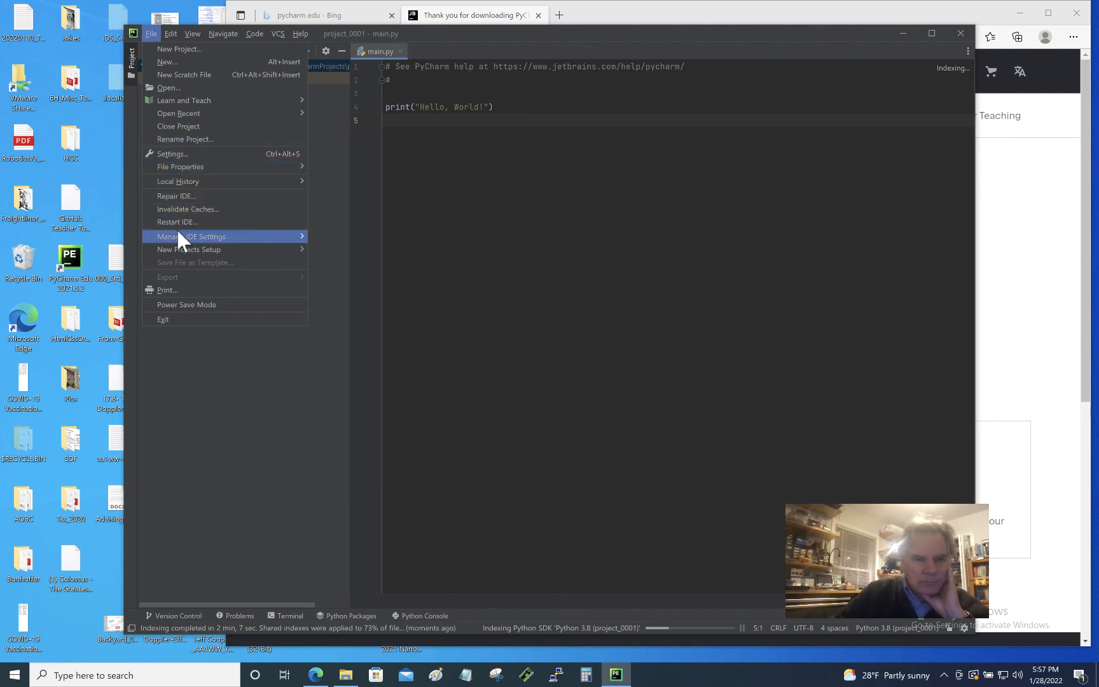
mouse_move(175, 232)
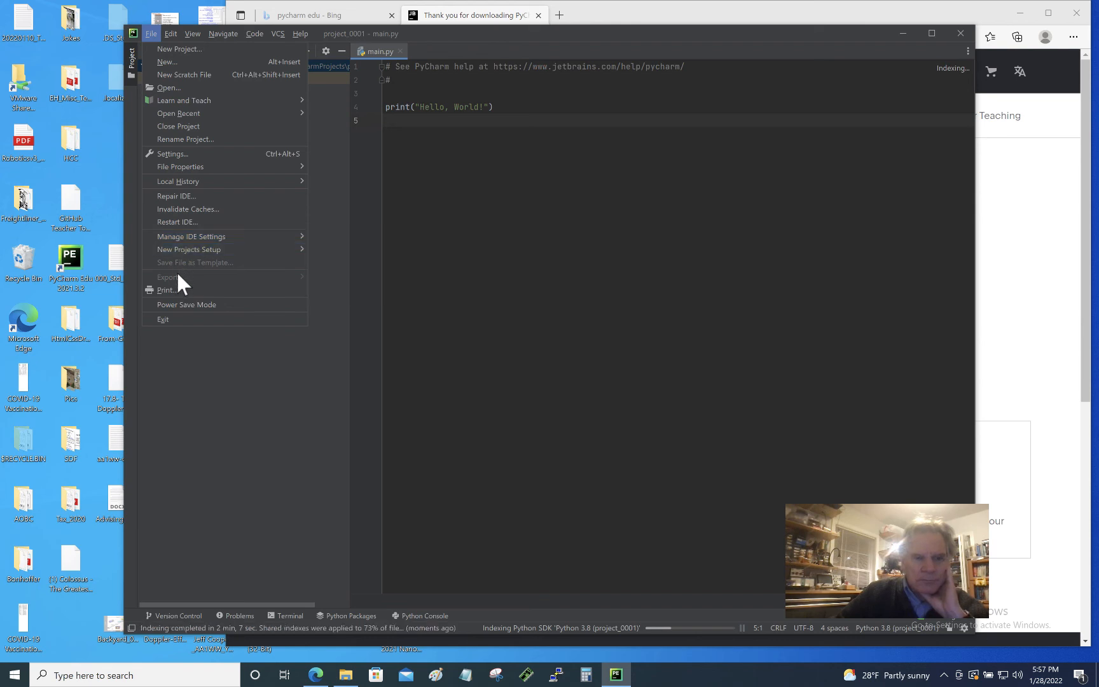
left_click(183, 367)
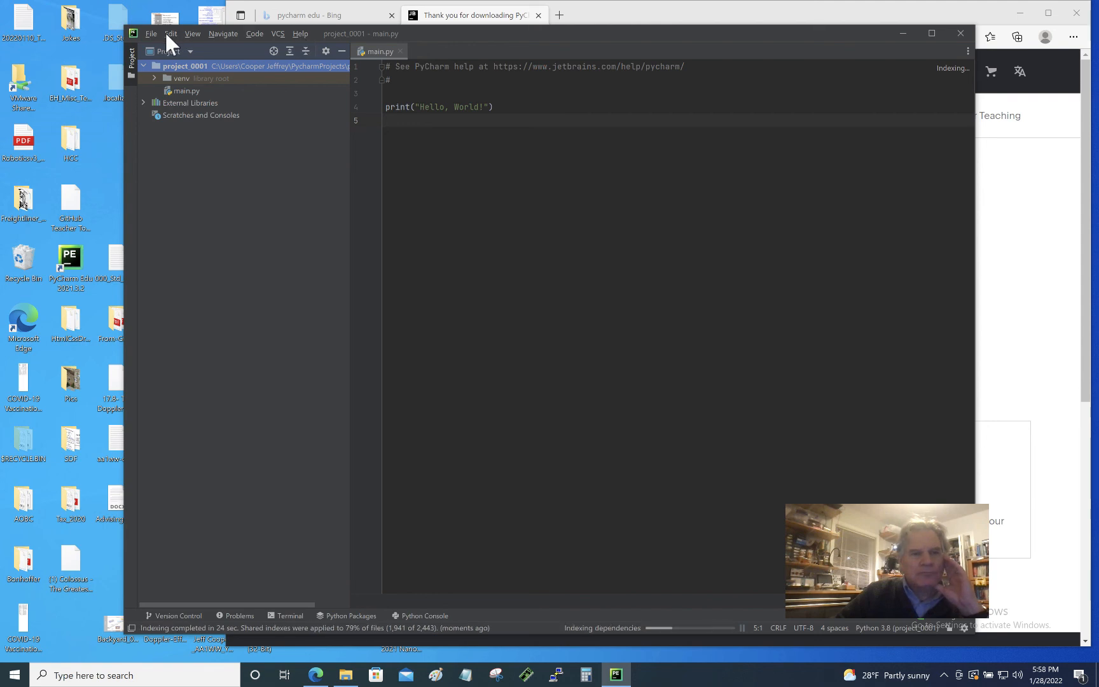
left_click(255, 32)
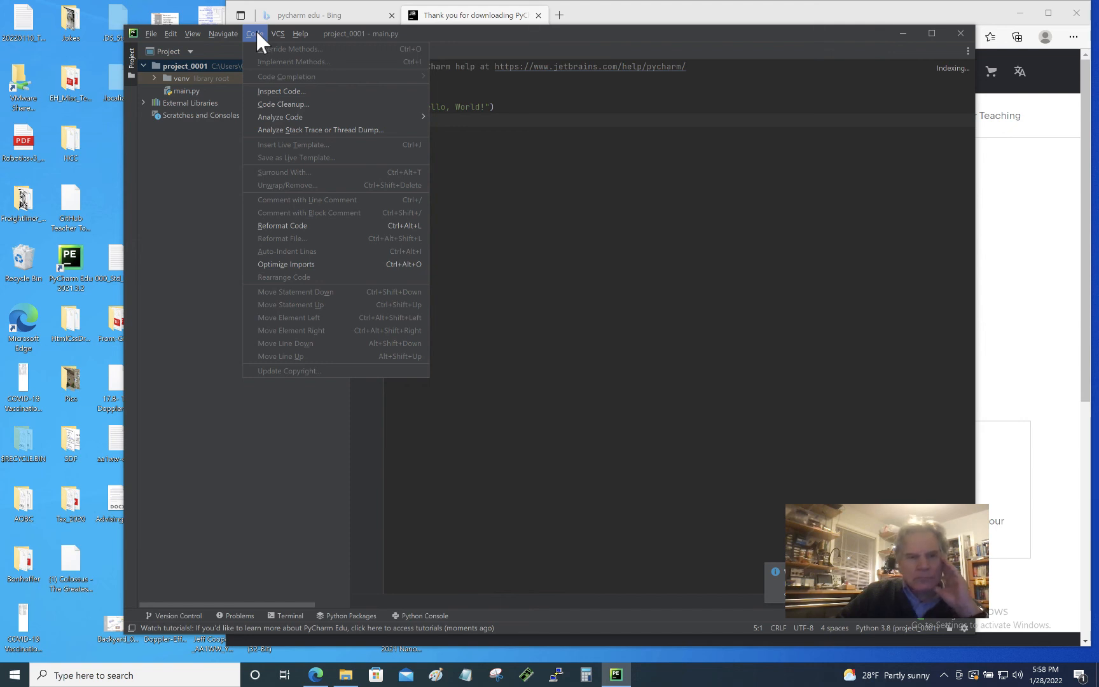
left_click(257, 30)
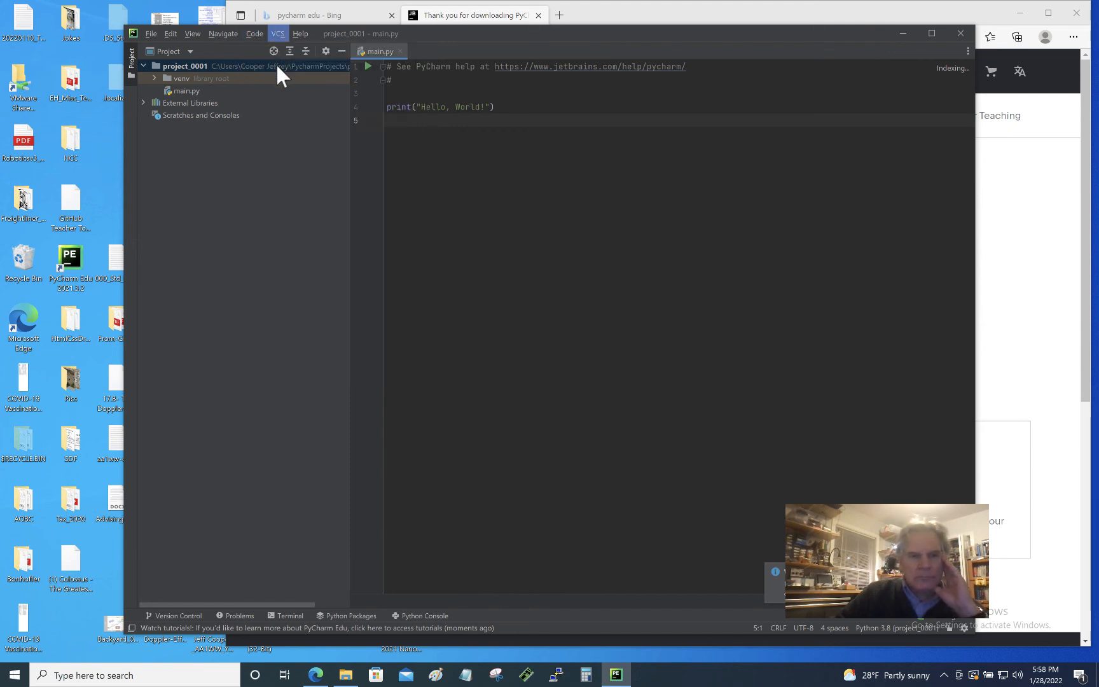
left_click(270, 130)
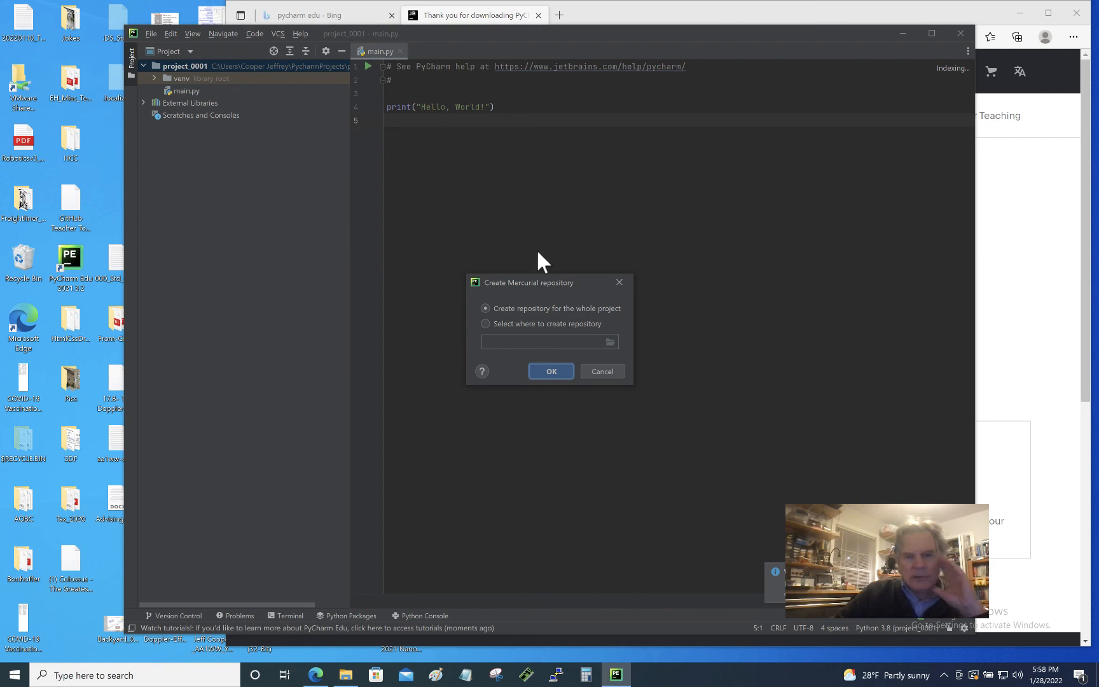
left_click(620, 282)
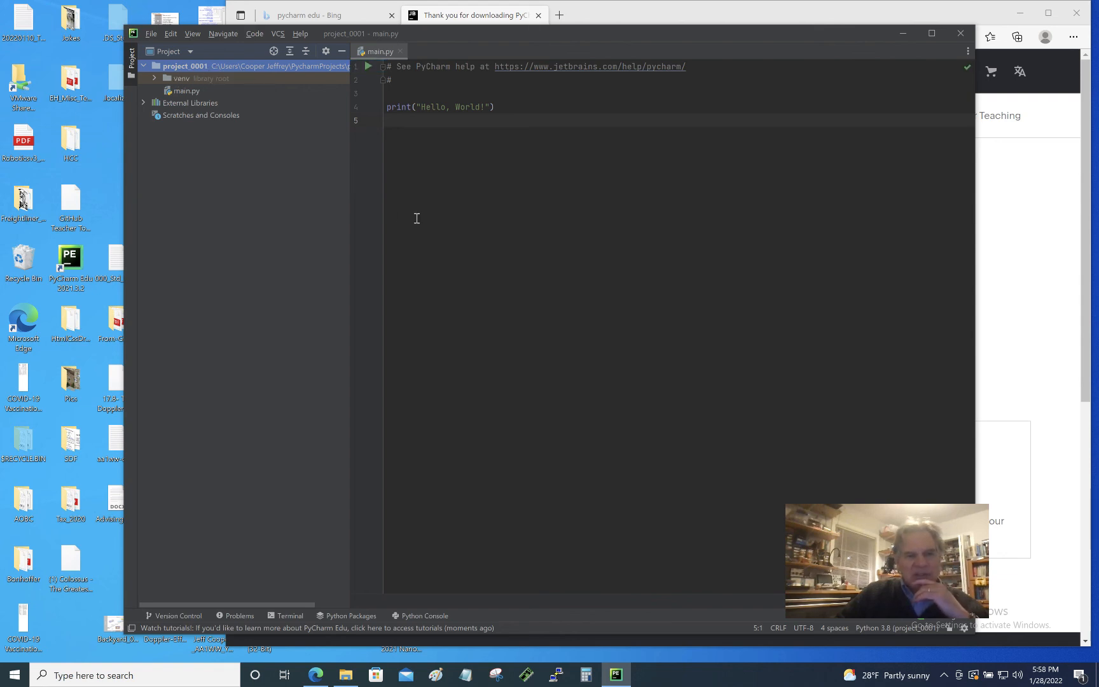
Step: Run the main.py script, exit the IDE and confirm the exit
left_click(367, 66)
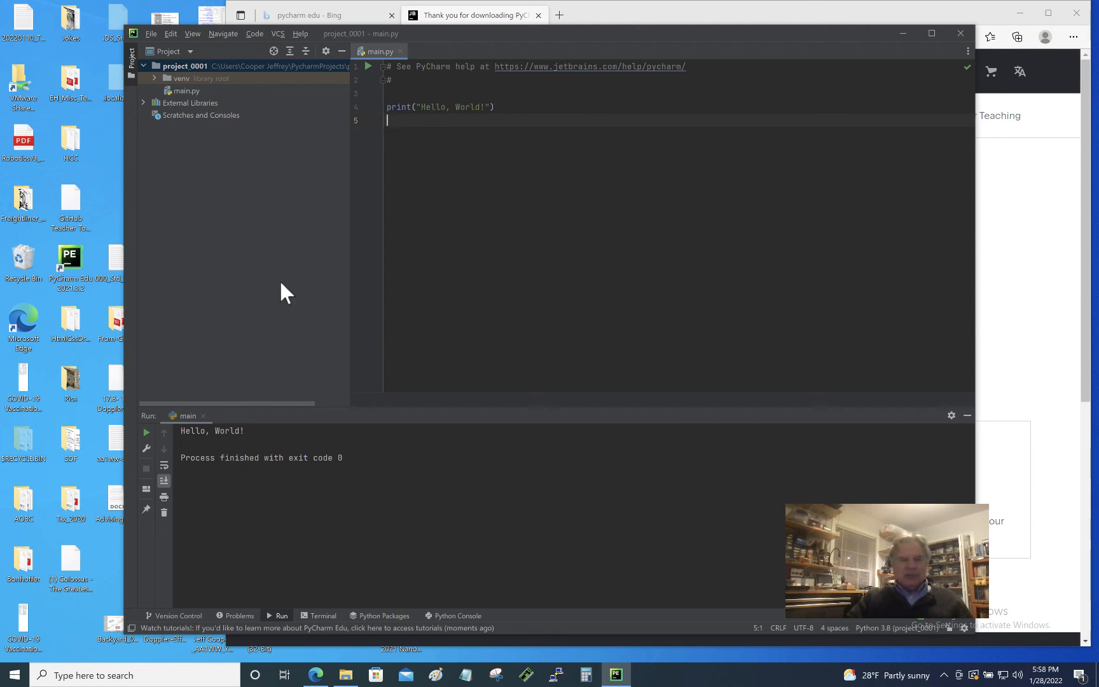
left_click(151, 33)
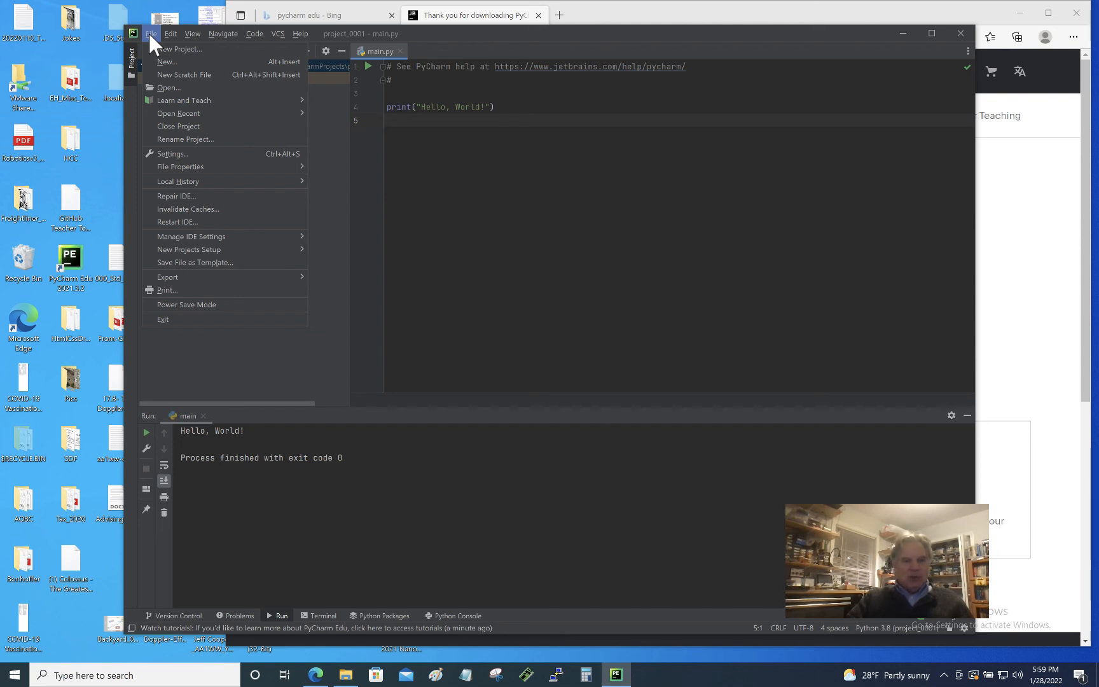
left_click(165, 319)
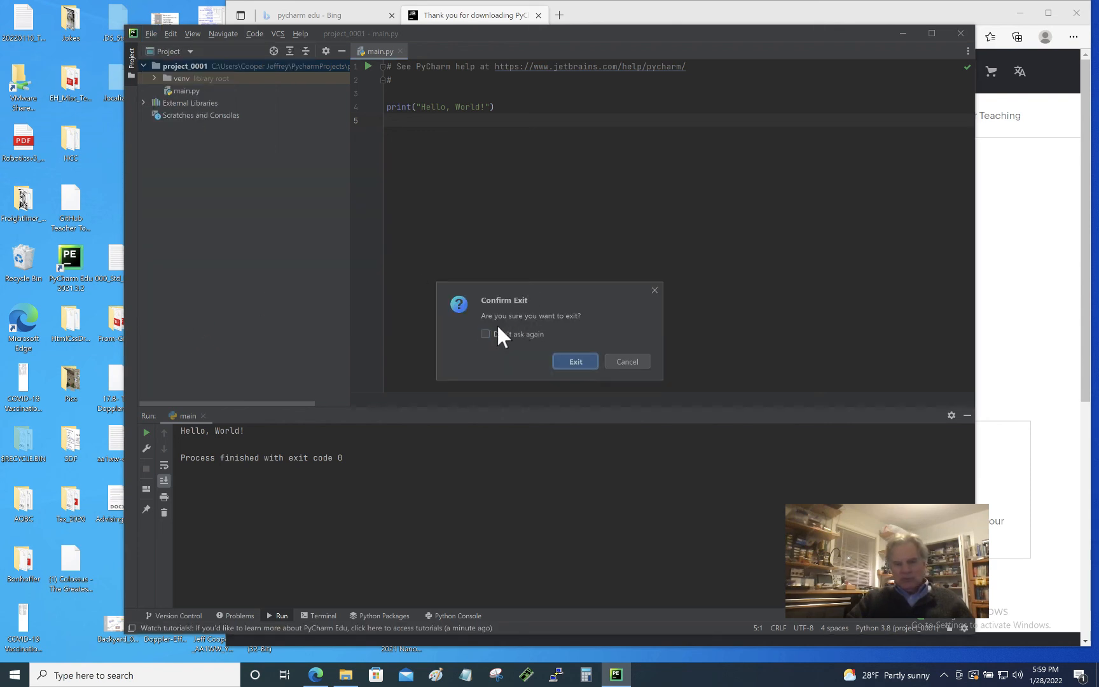
left_click(575, 361)
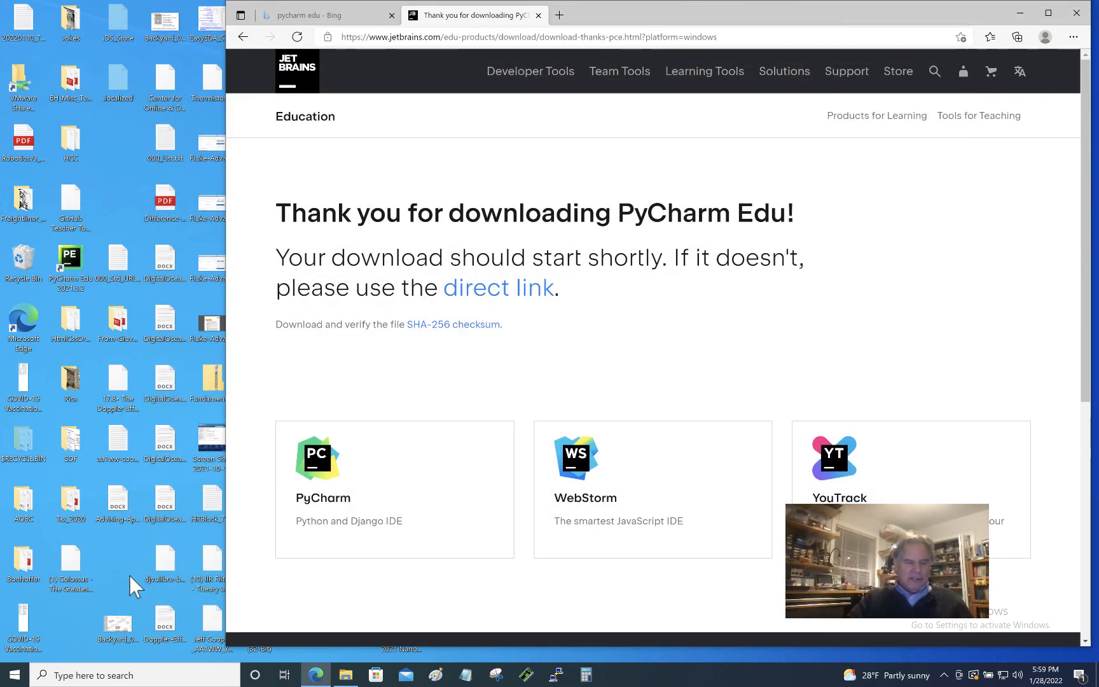
left_click(71, 629)
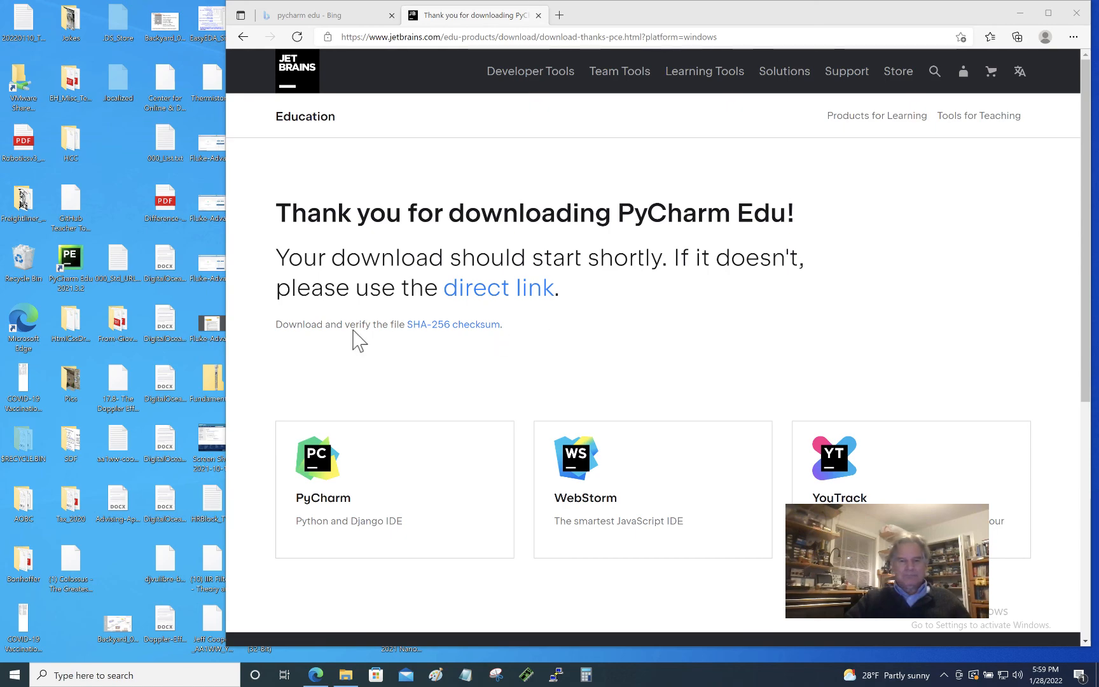
key("ctrl+Left")
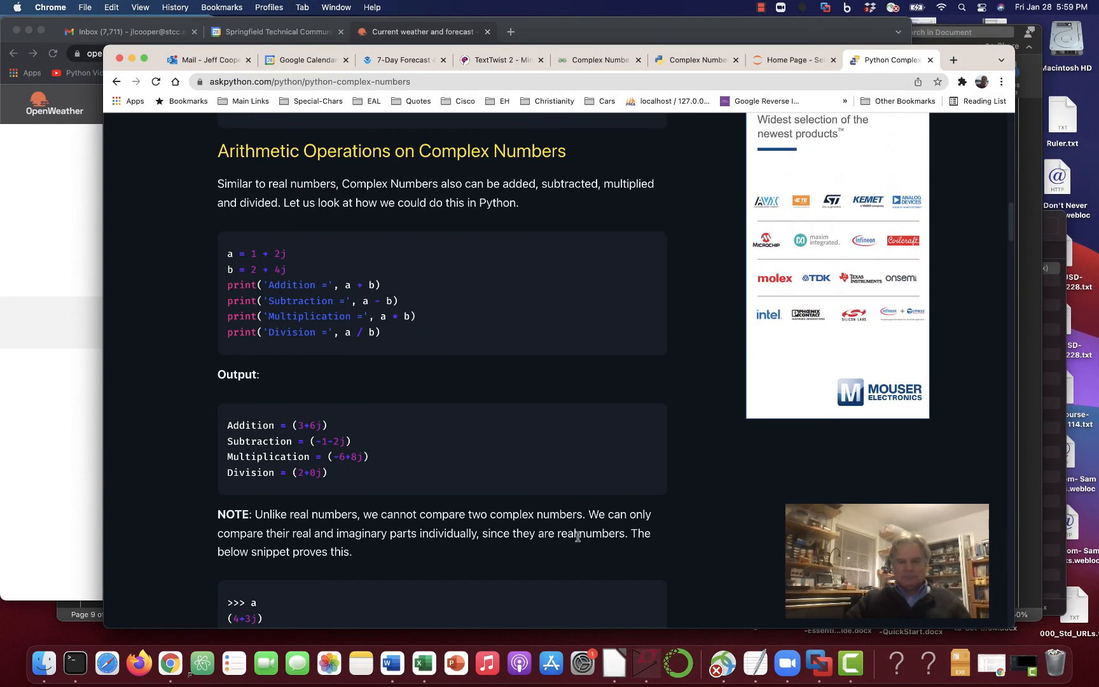
left_click(819, 663)
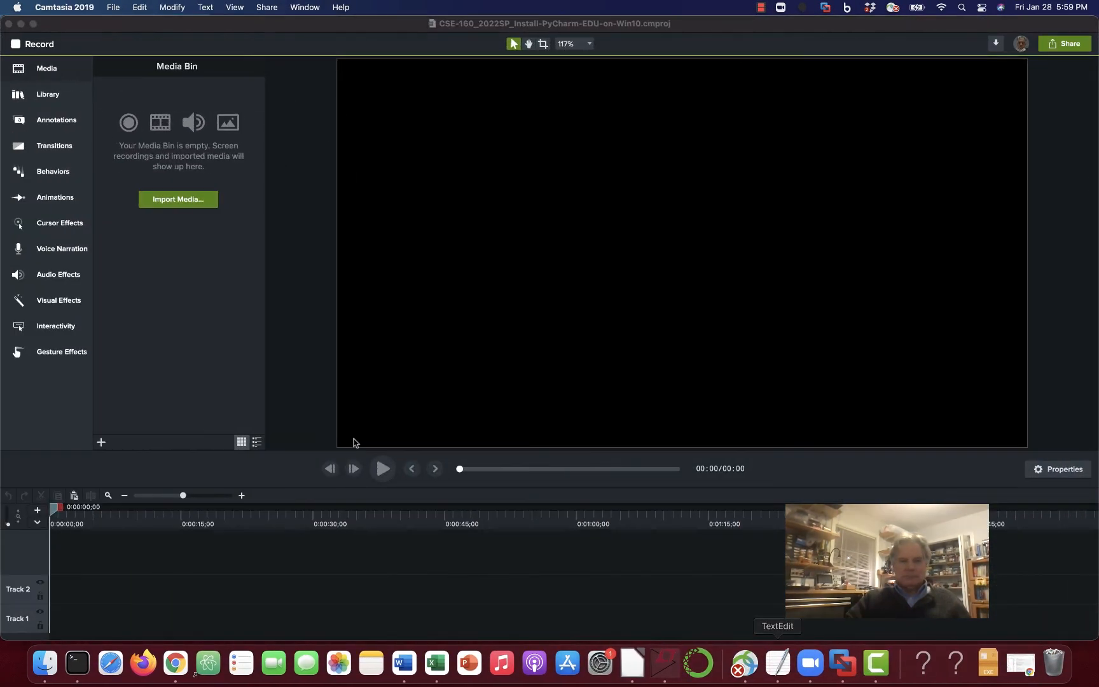